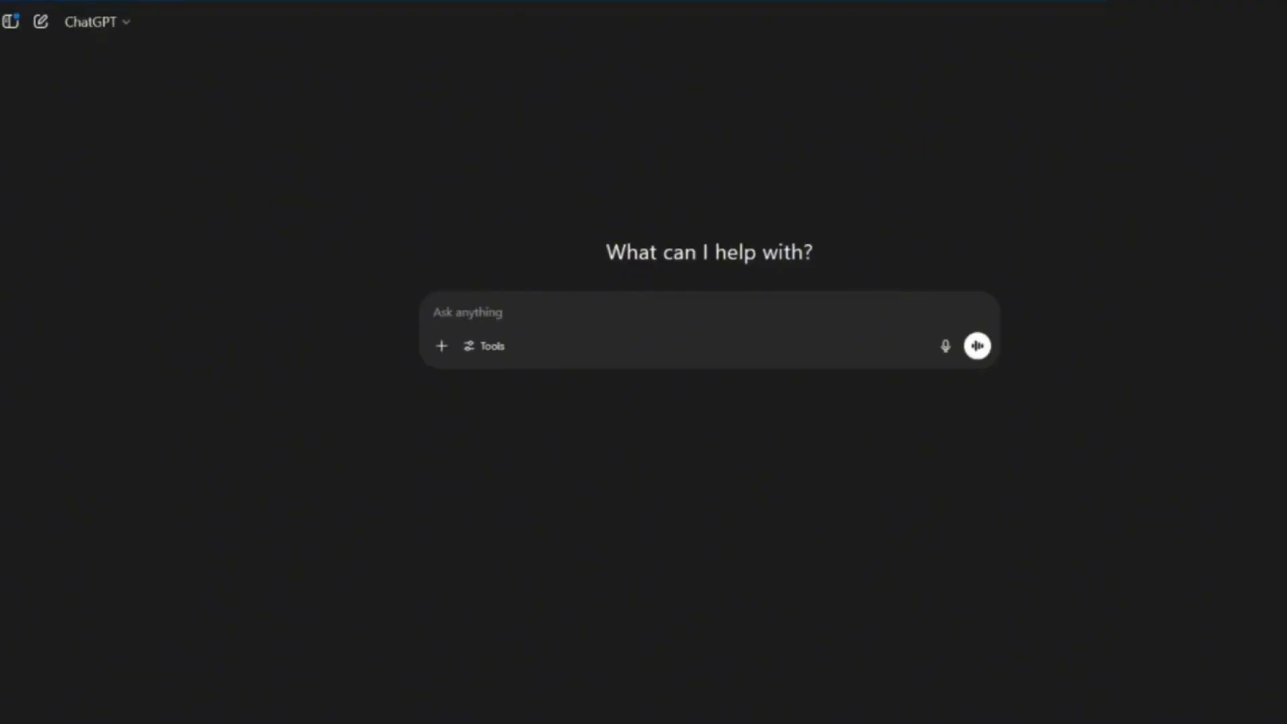
# Ask ChatGPT for content suggestions with the prompt "Help me with ideas for an eBook about self-worth"
pyautogui.write('Help me with ideas for an eBook about self-worth')
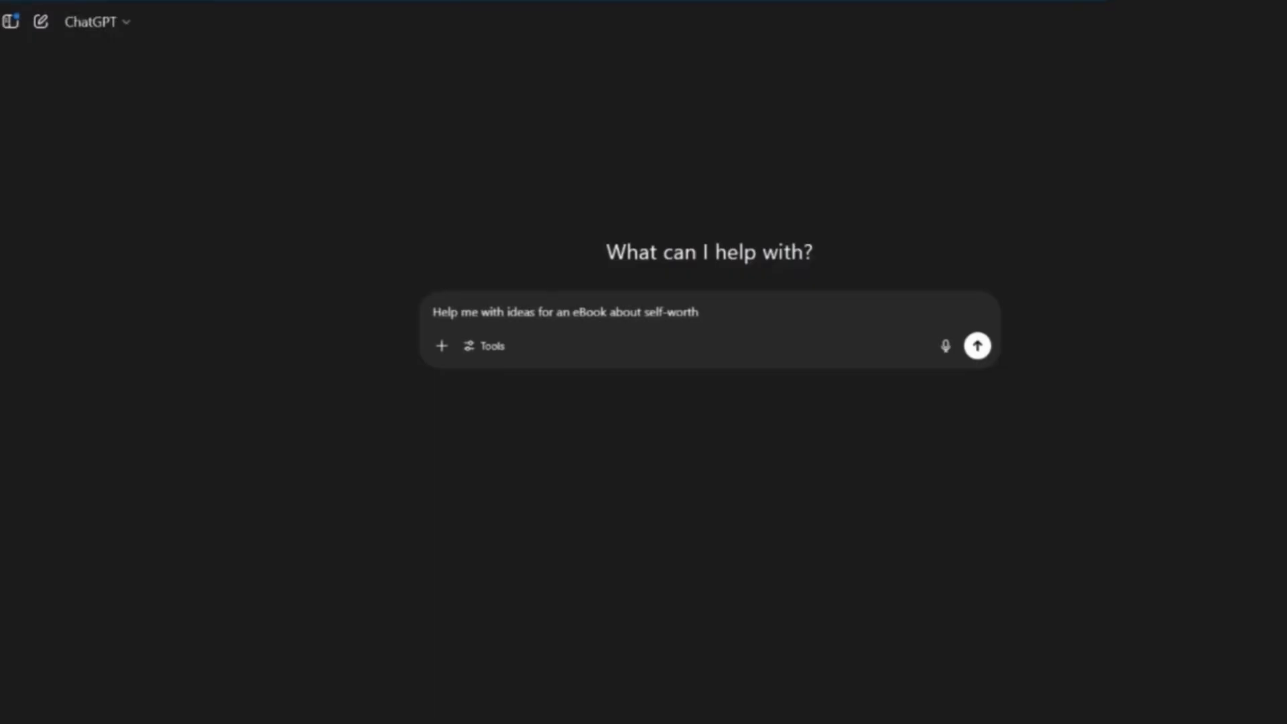
pyautogui.click(976, 346)
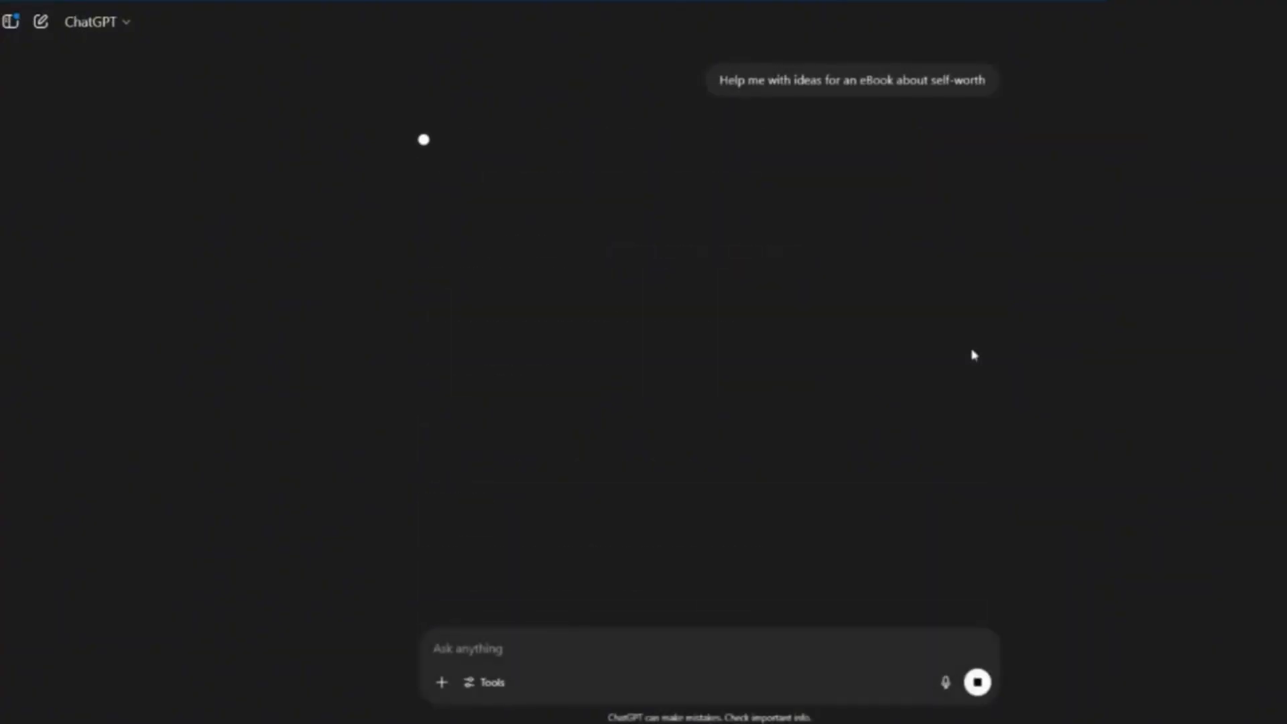
# Review the suggested chapters and bonus ideas, and send the follow-up prompt "Write me this eBook"
pyautogui.write('Write me this eBook')
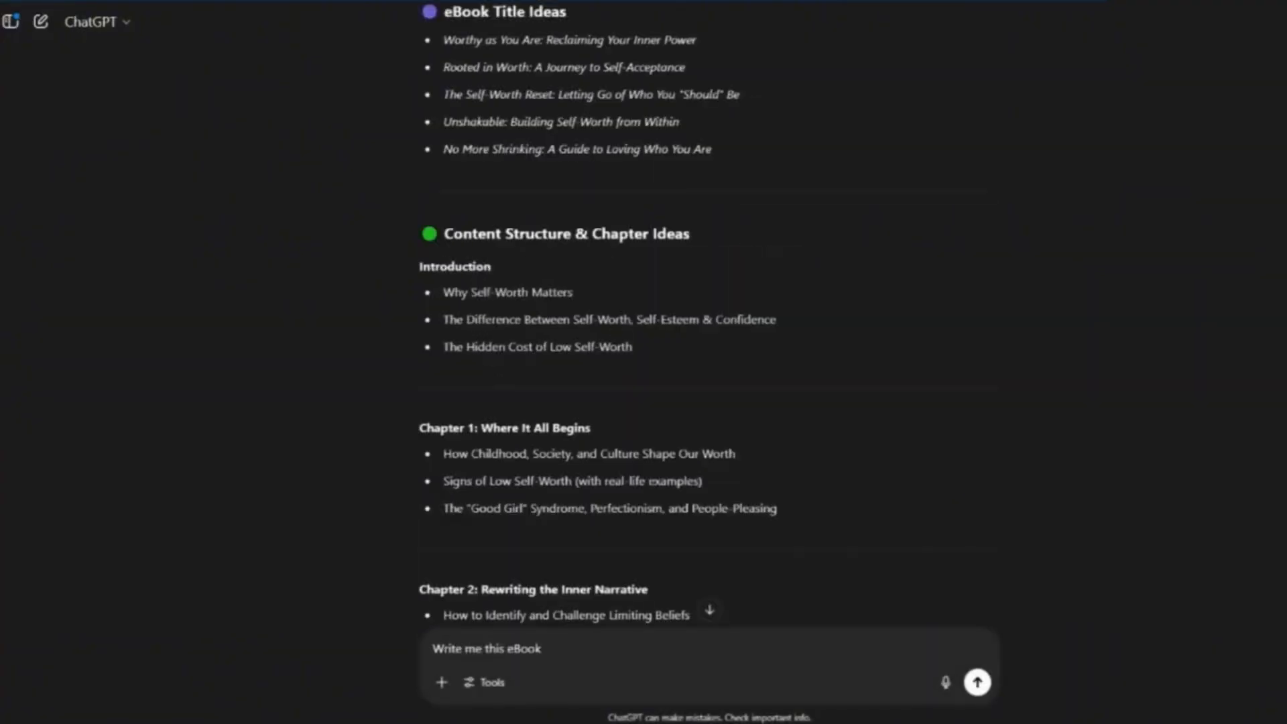
pyautogui.scroll(-20, 700, 315)
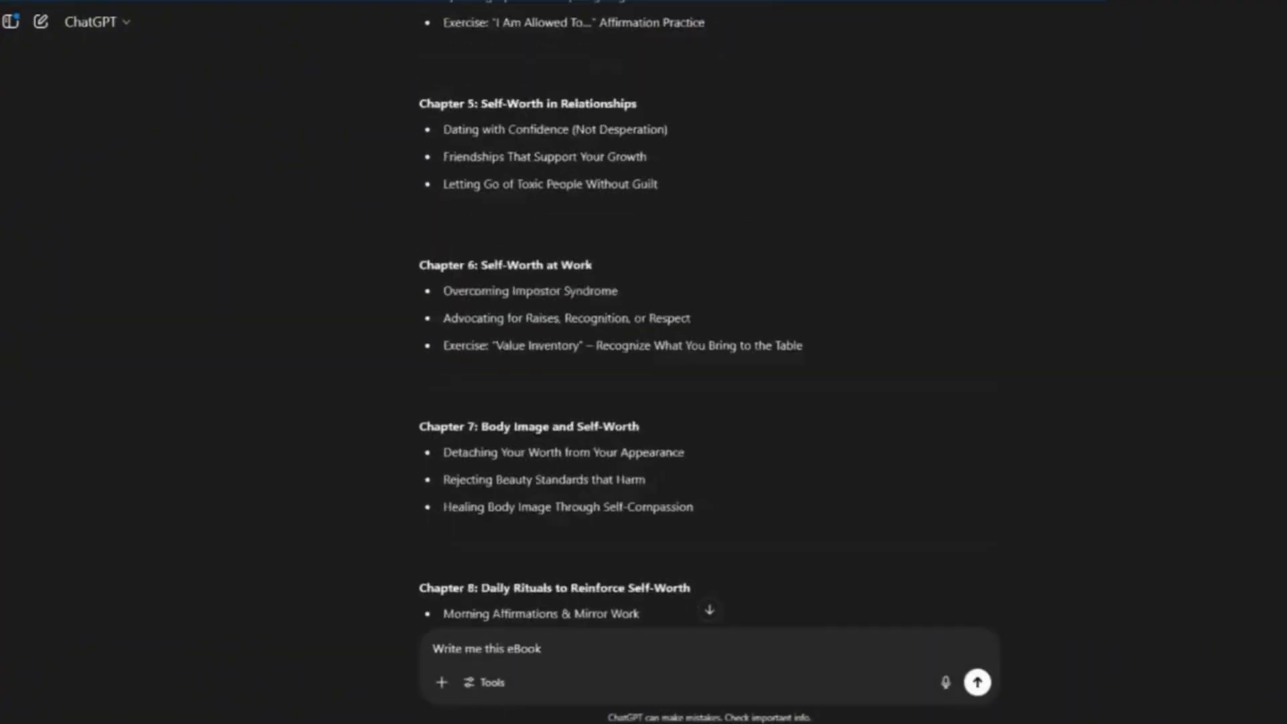
pyautogui.scroll(-5, 700, 315)
pyautogui.scroll(1, 700, 315)
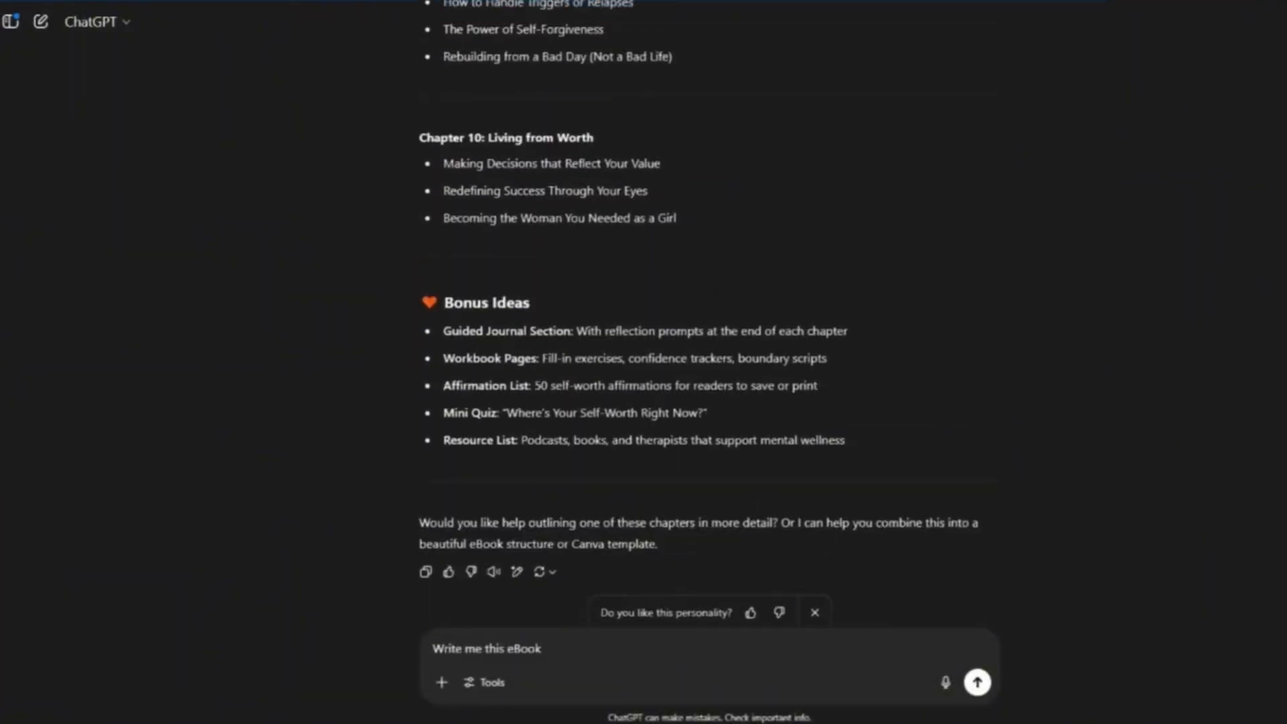
pyautogui.scroll(2, 701, 315)
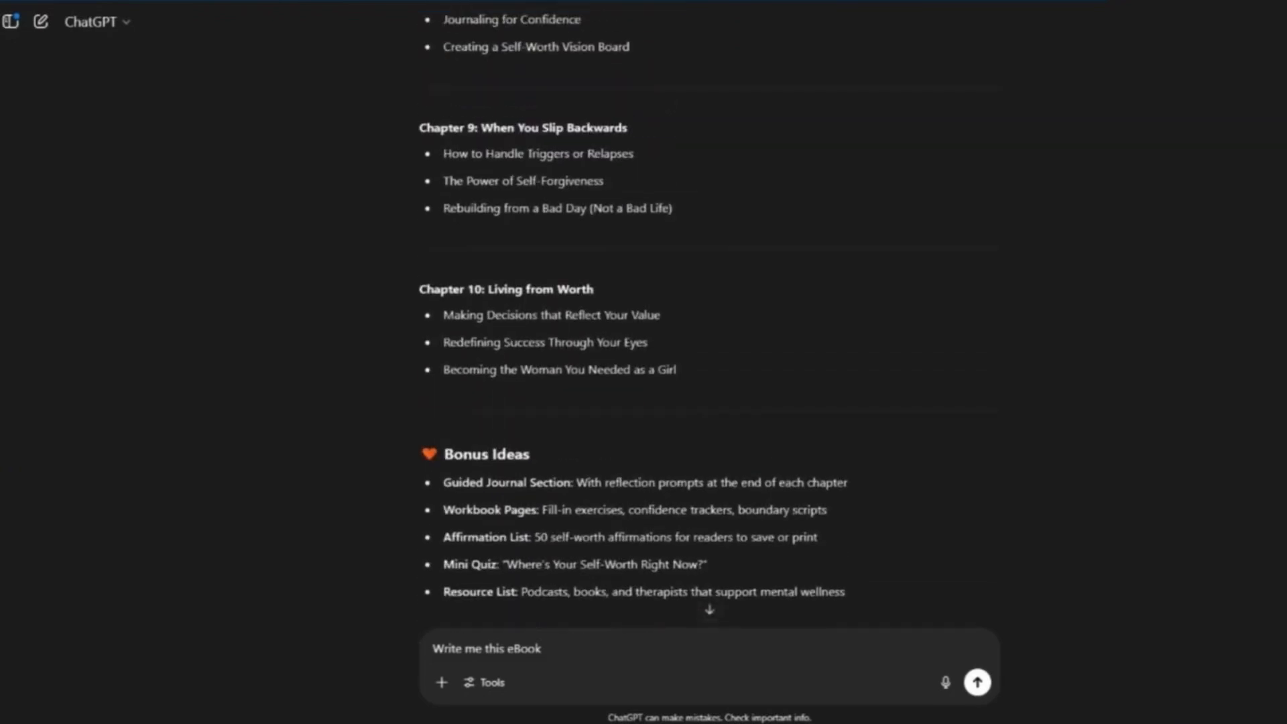
pyautogui.scroll(-3, 700, 315)
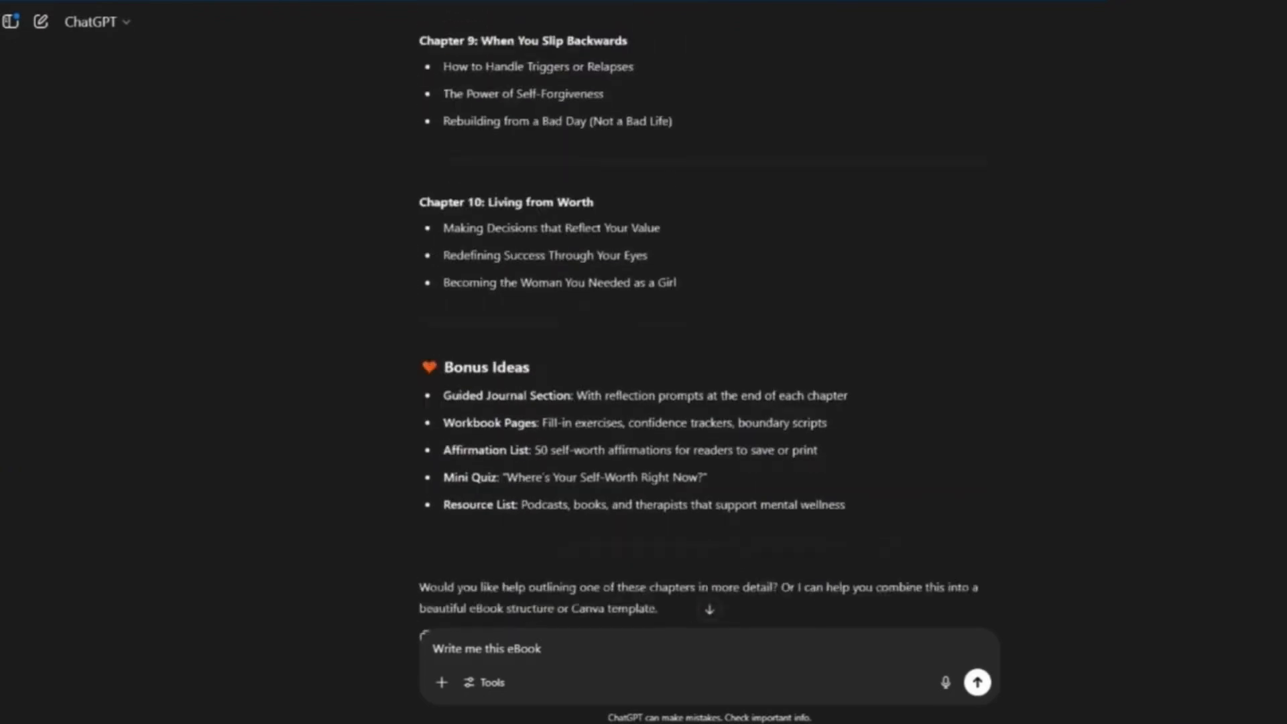
pyautogui.scroll(4, 700, 315)
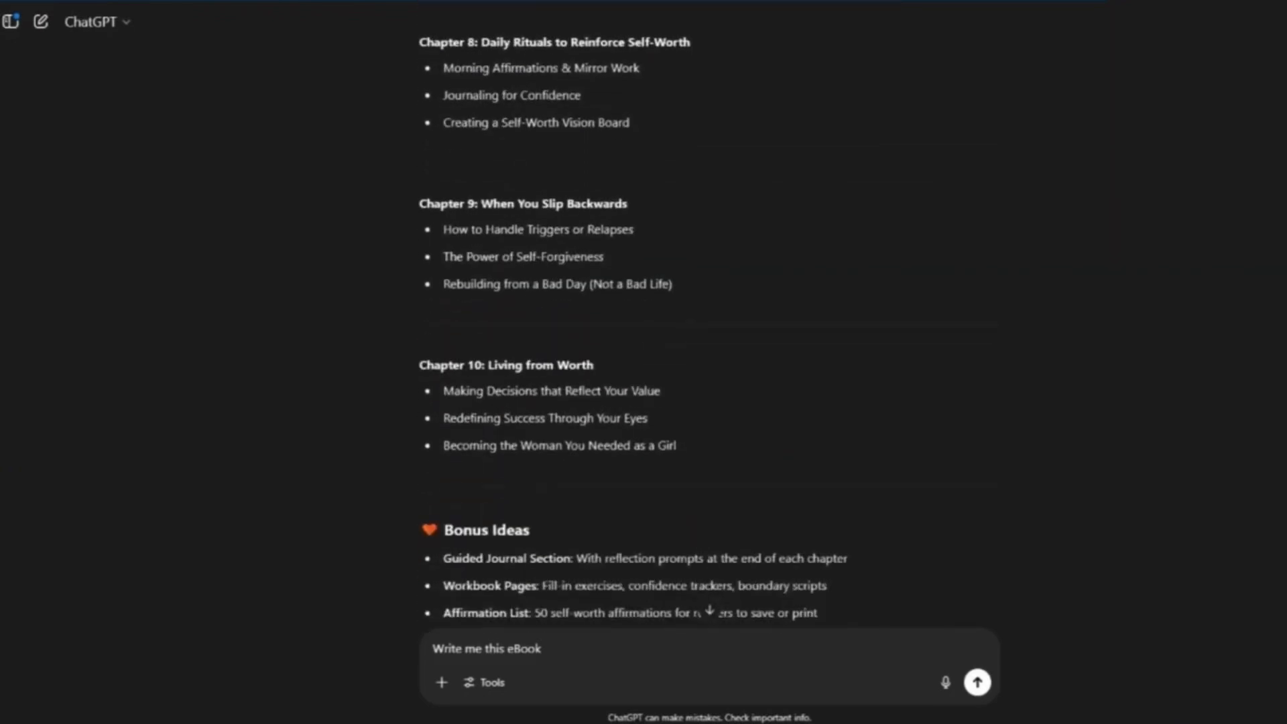
pyautogui.scroll(-4, 700, 315)
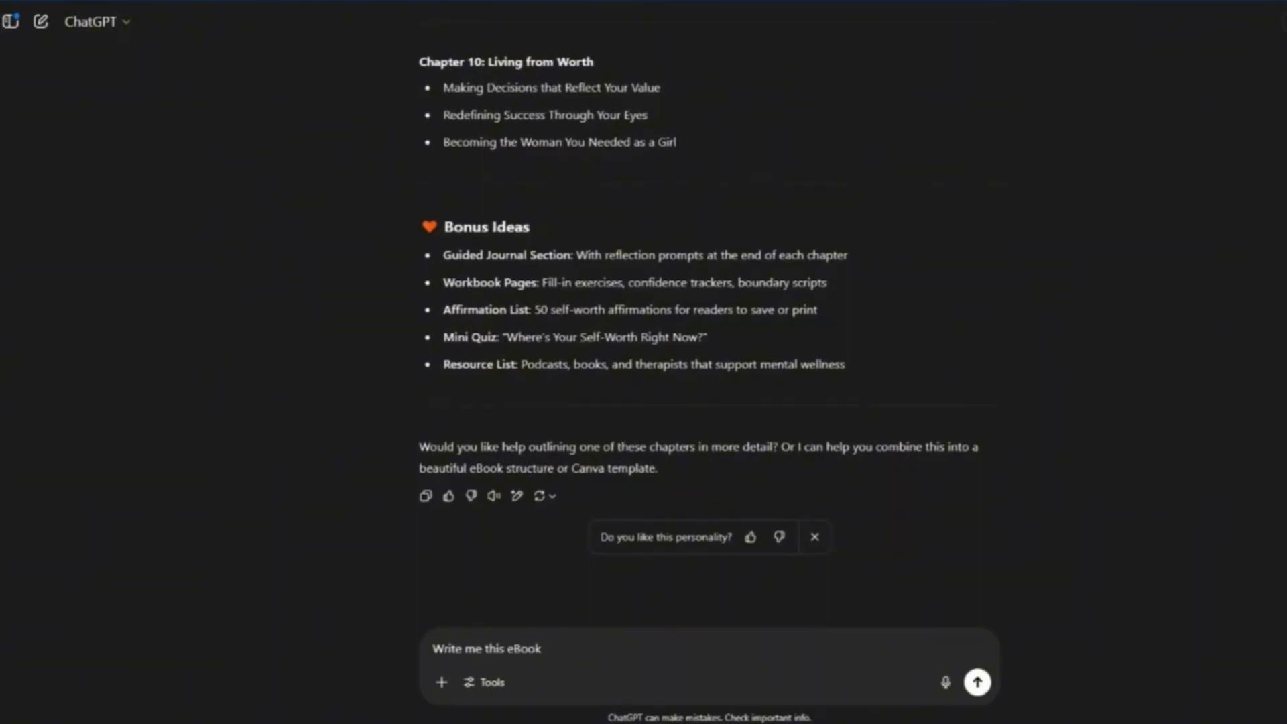
pyautogui.scroll(4, 701, 315)
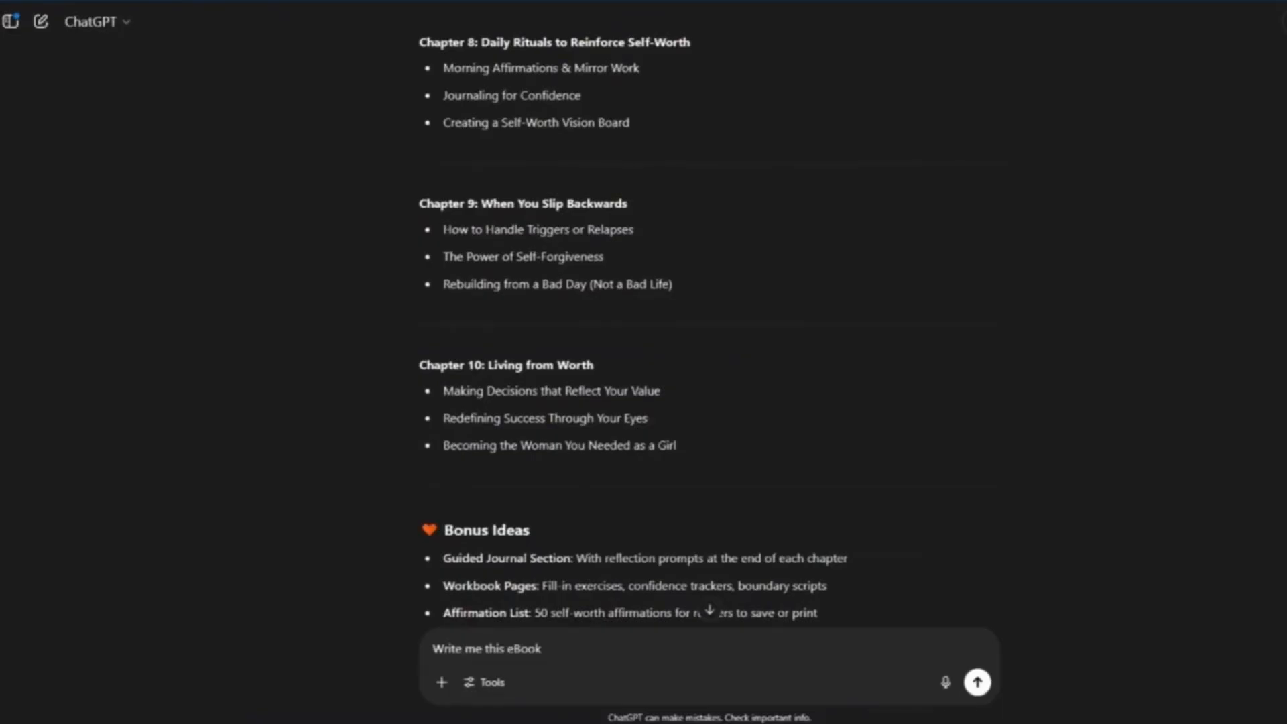
pyautogui.scroll(-4, 700, 315)
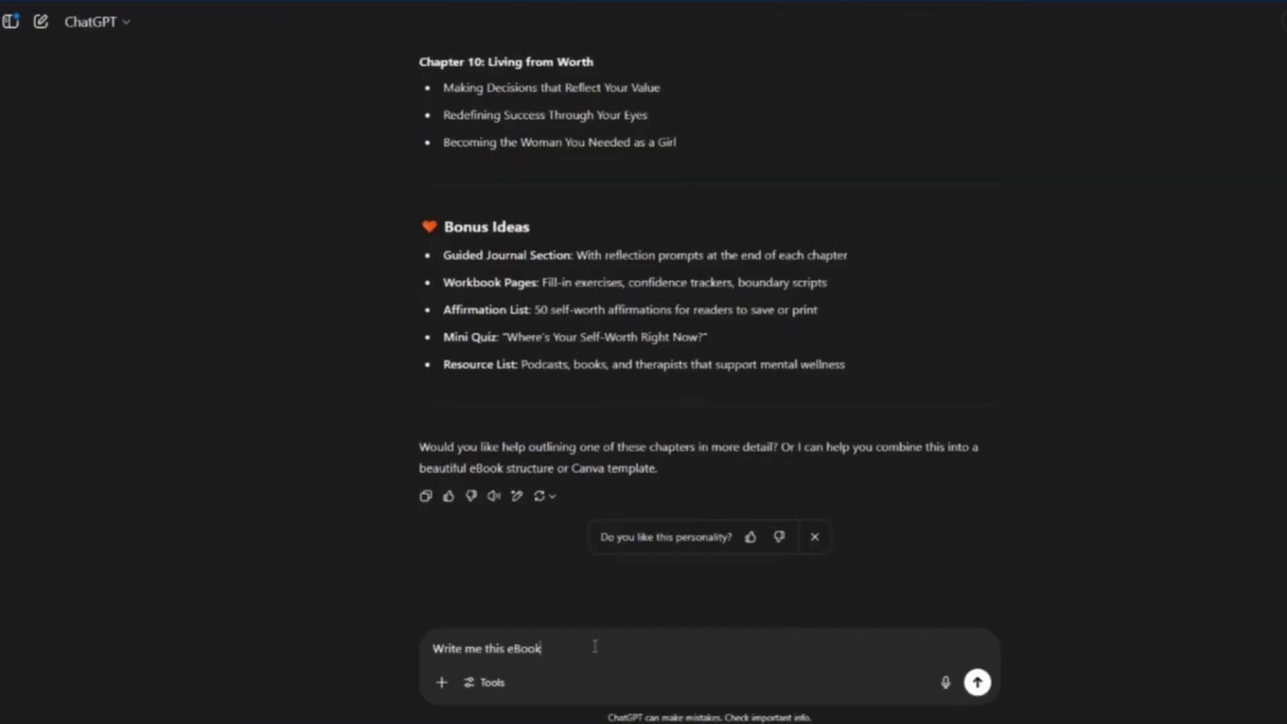
pyautogui.click(984, 687)
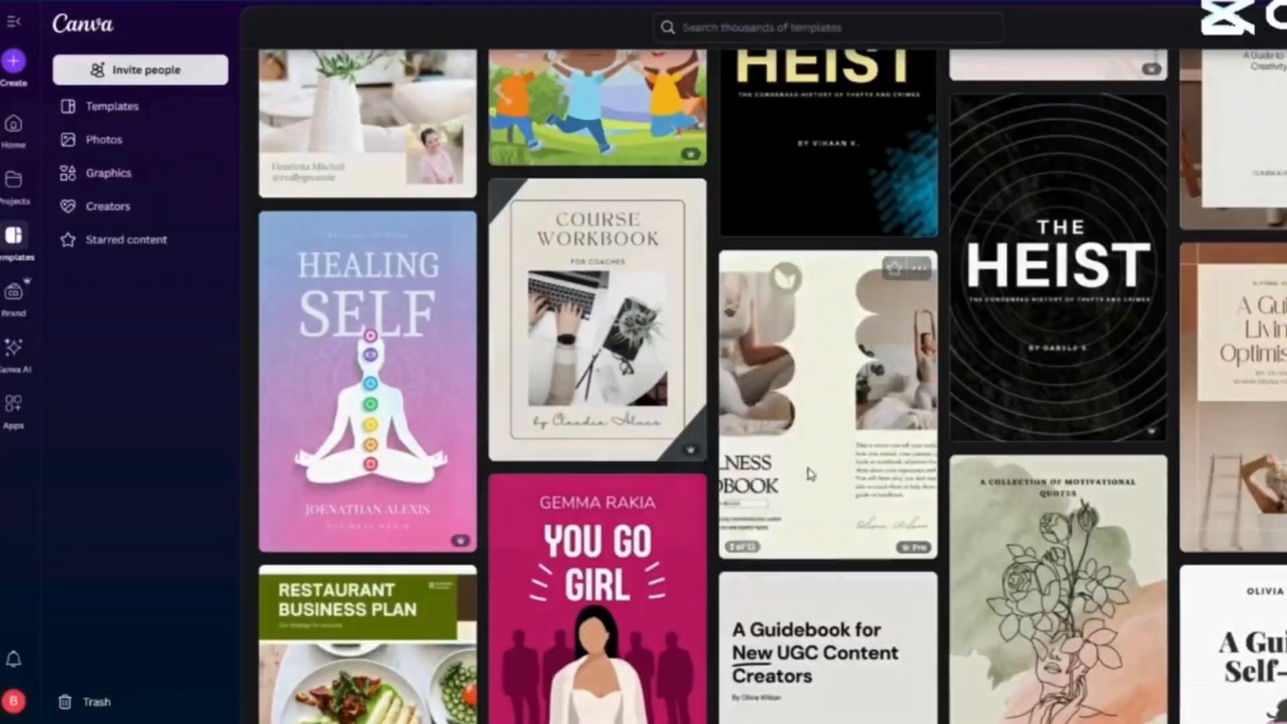
# Switch to Canva and preview the Beige Green Minimalist Wellness eBook and Workbook template, choosing to customize it
pyautogui.click(815, 339)
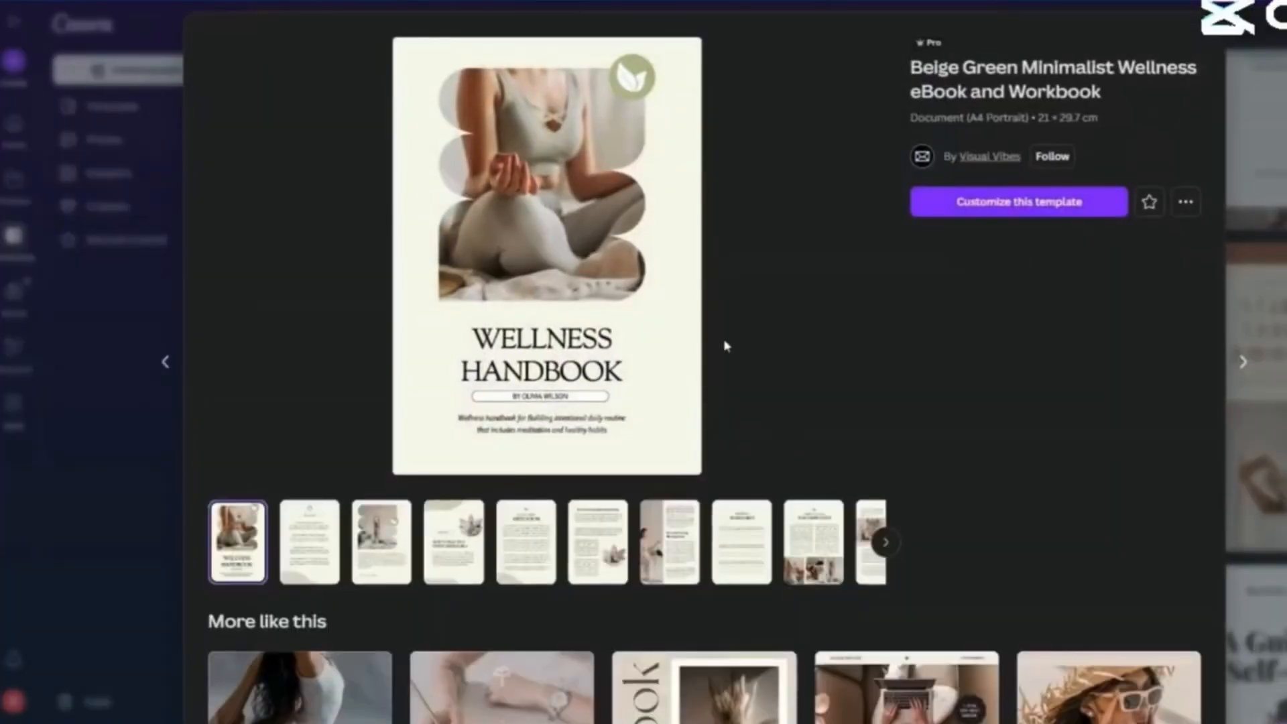
pyautogui.click(998, 209)
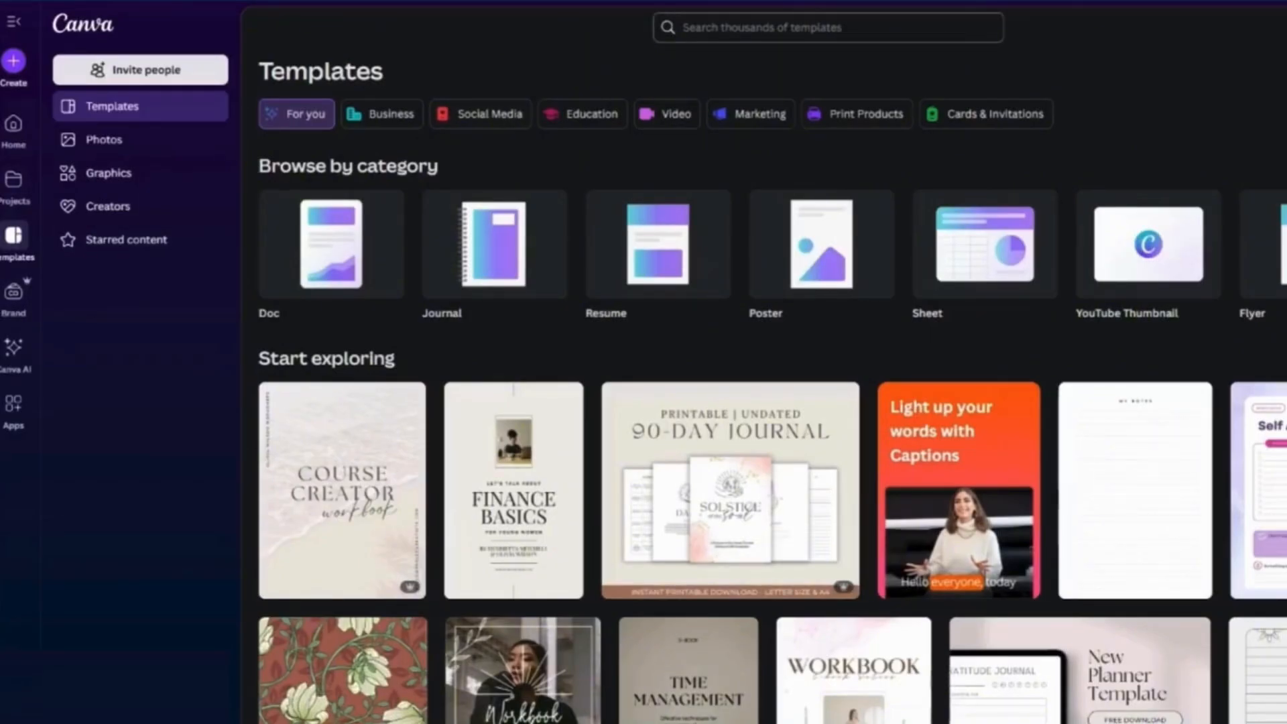
# Search the Canva templates for "ebook template"
pyautogui.click(841, 27)
pyautogui.write('ebo')
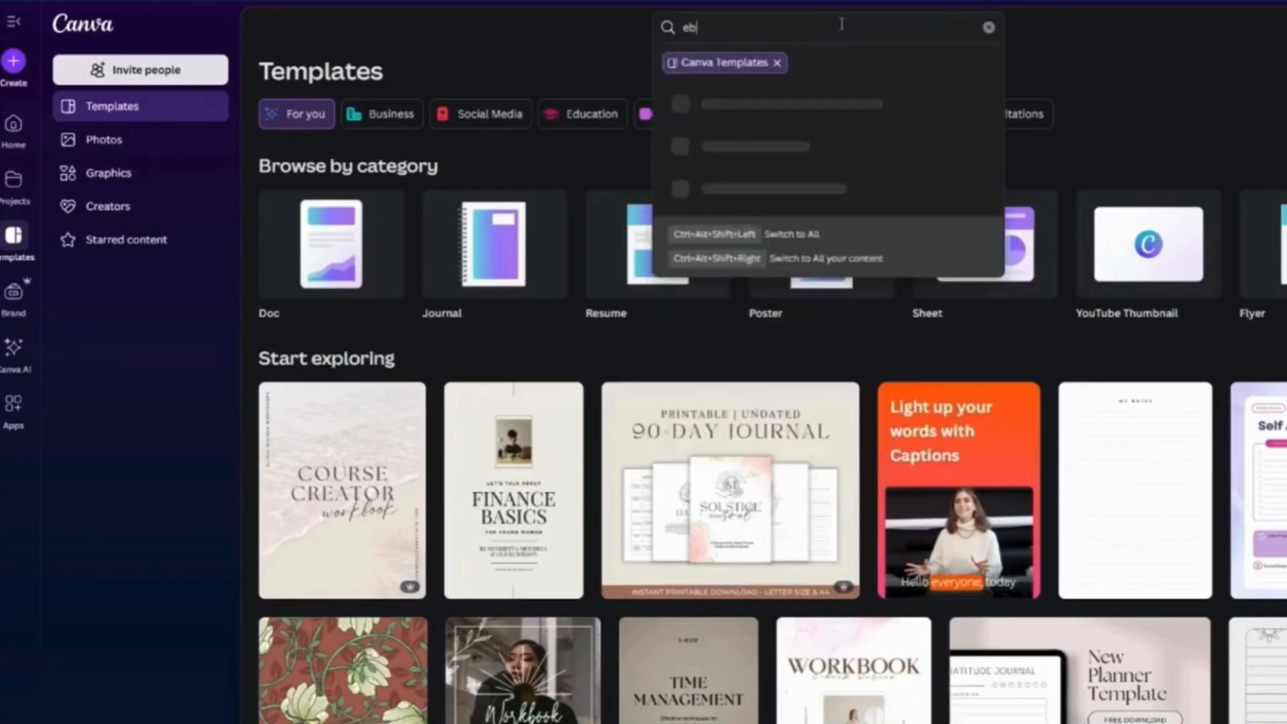
pyautogui.write('ok template')
pyautogui.press('Return')
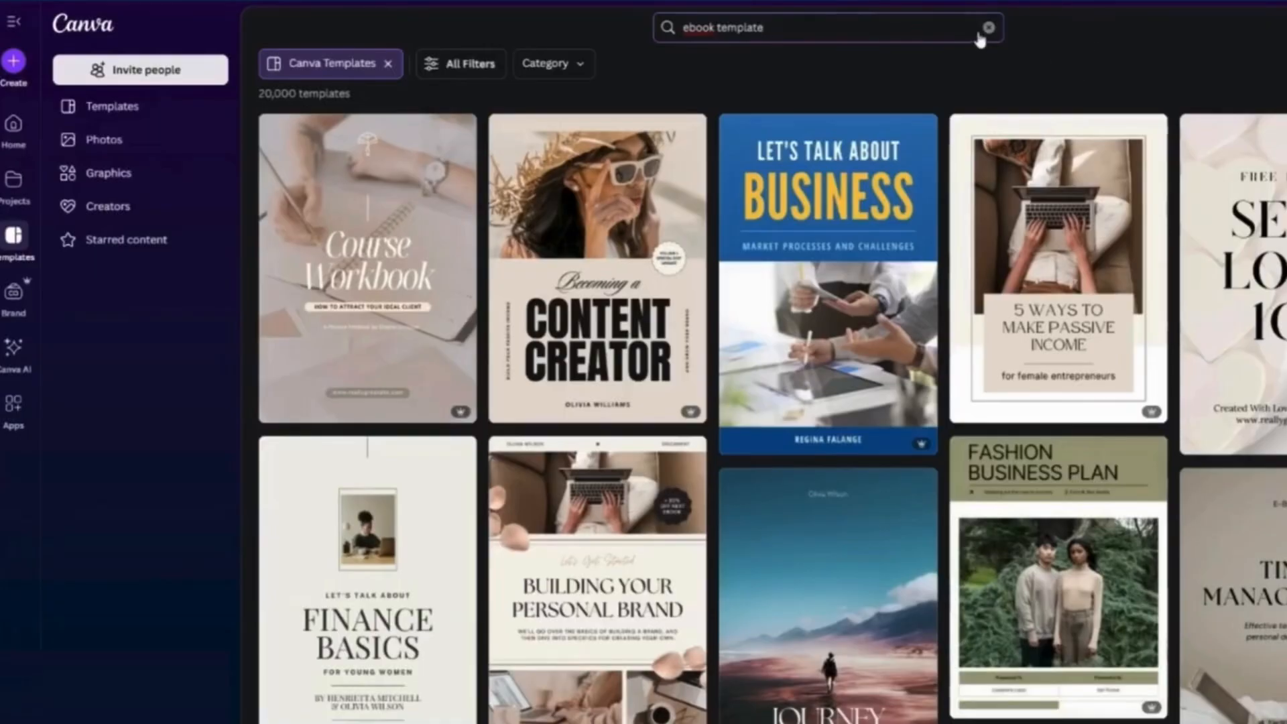
# Browse the eBook templates and open the Beige Green Minimalist Wellness eBook and Workbook for customization
pyautogui.scroll(-15, 1077, 247)
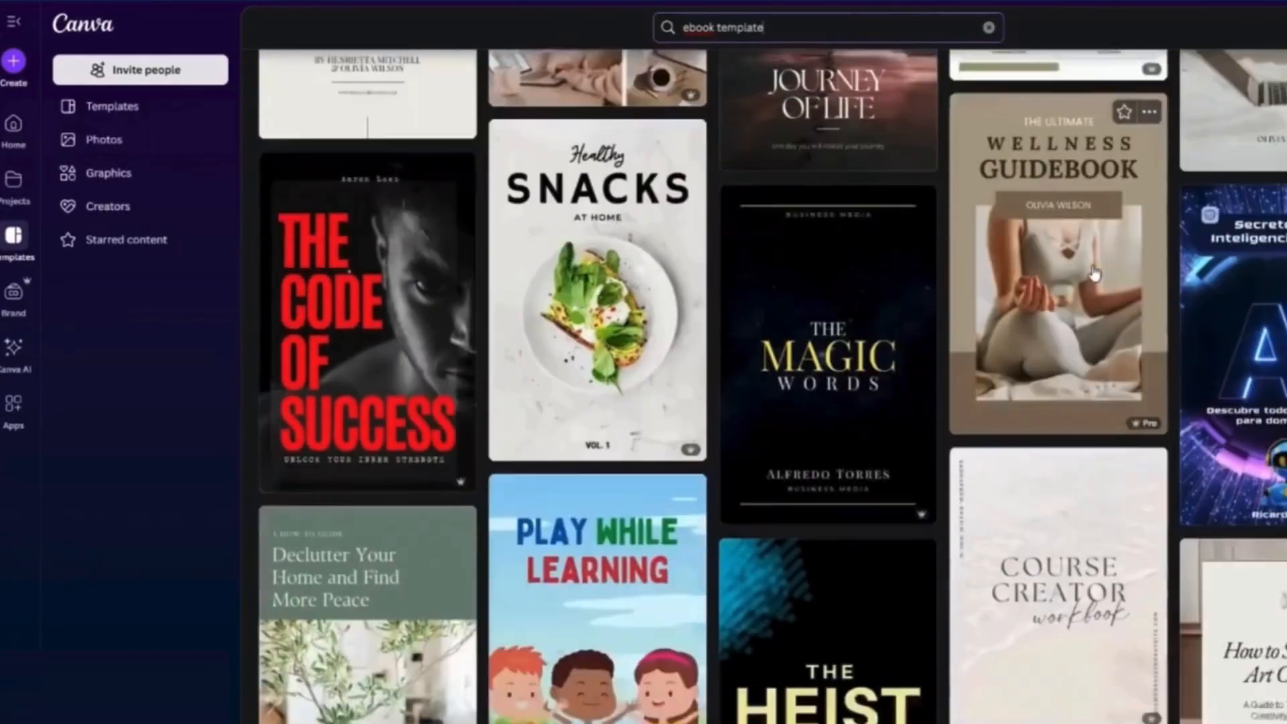
pyautogui.scroll(15, 1094, 274)
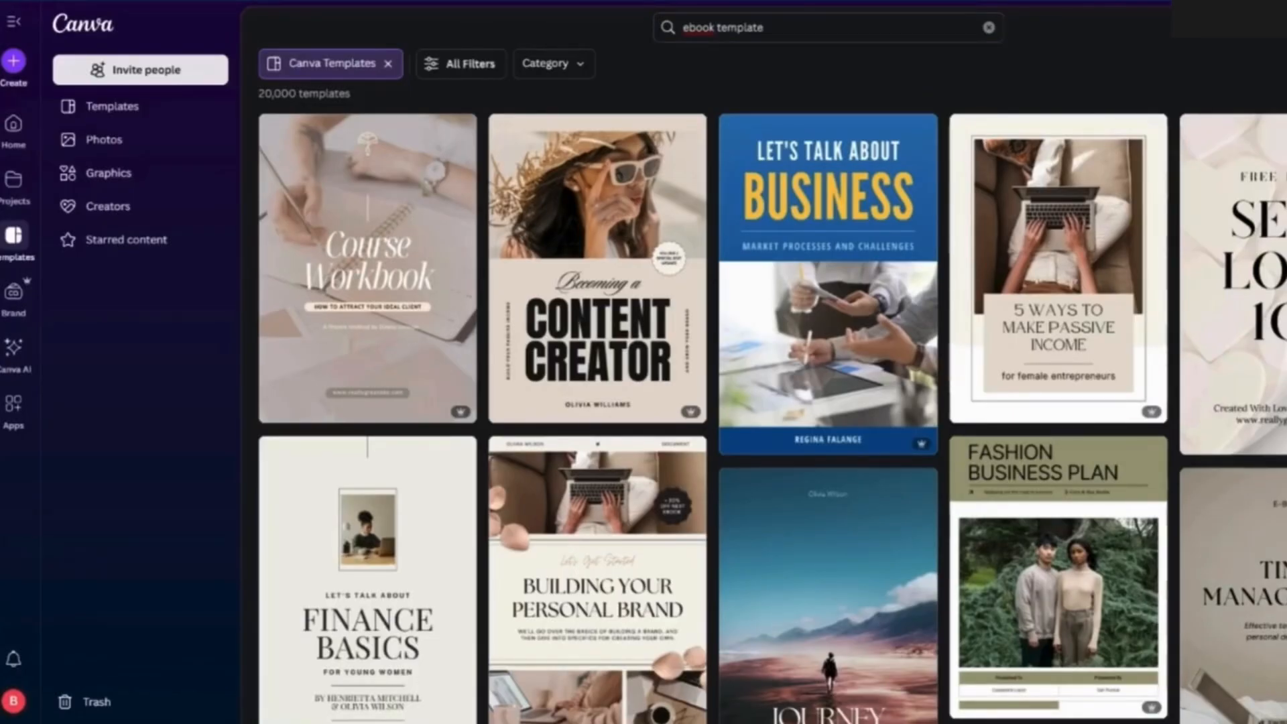
pyautogui.scroll(-10, 771, 386)
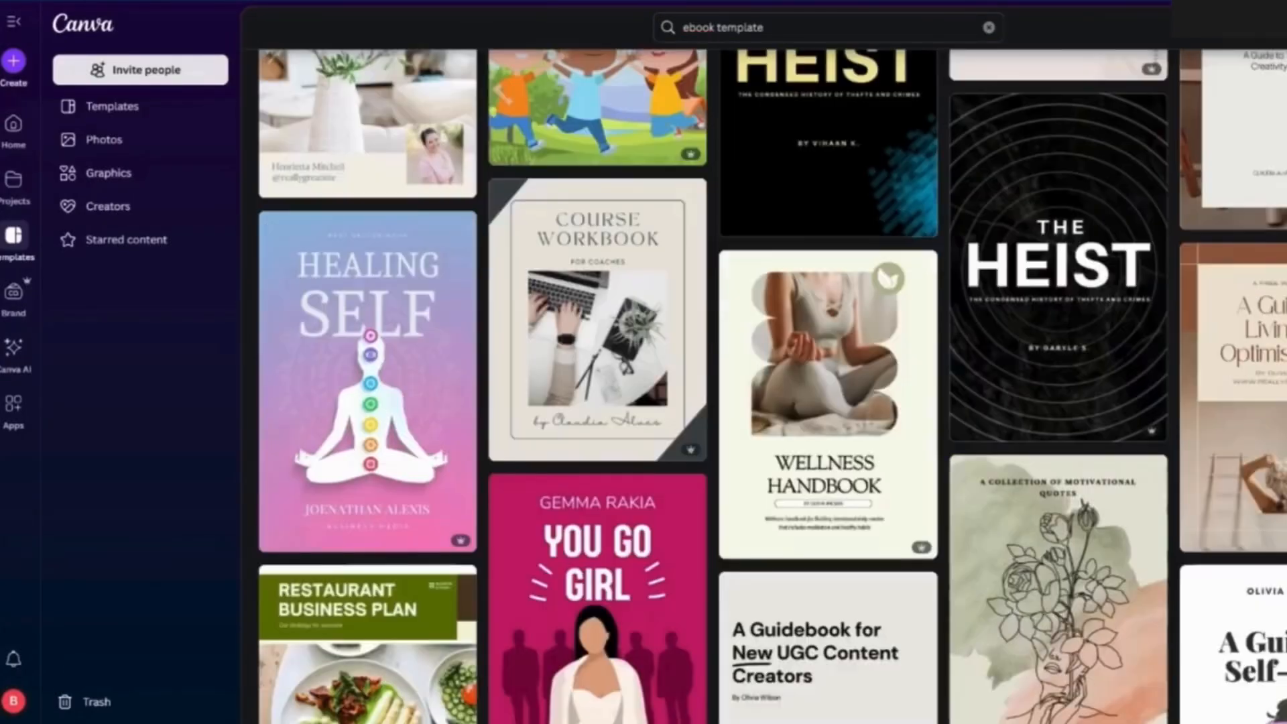
pyautogui.scroll(1, 810, 474)
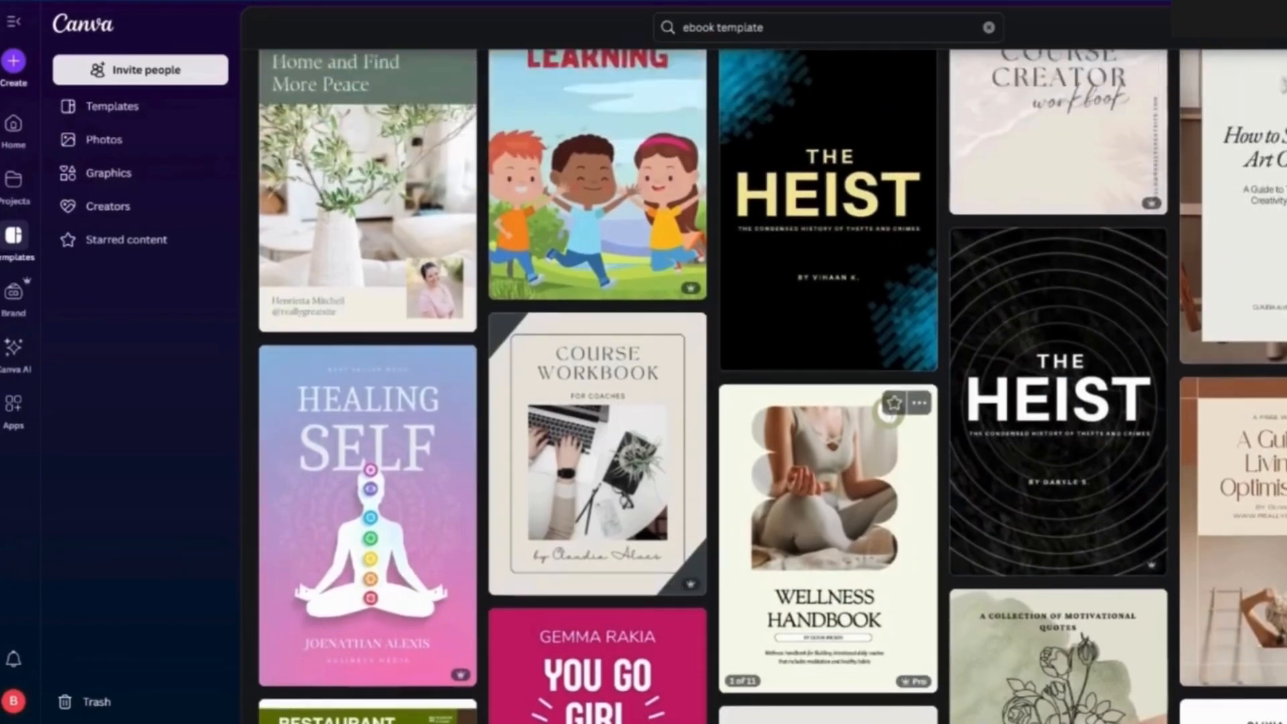
pyautogui.scroll(-2, 809, 473)
pyautogui.click(809, 474)
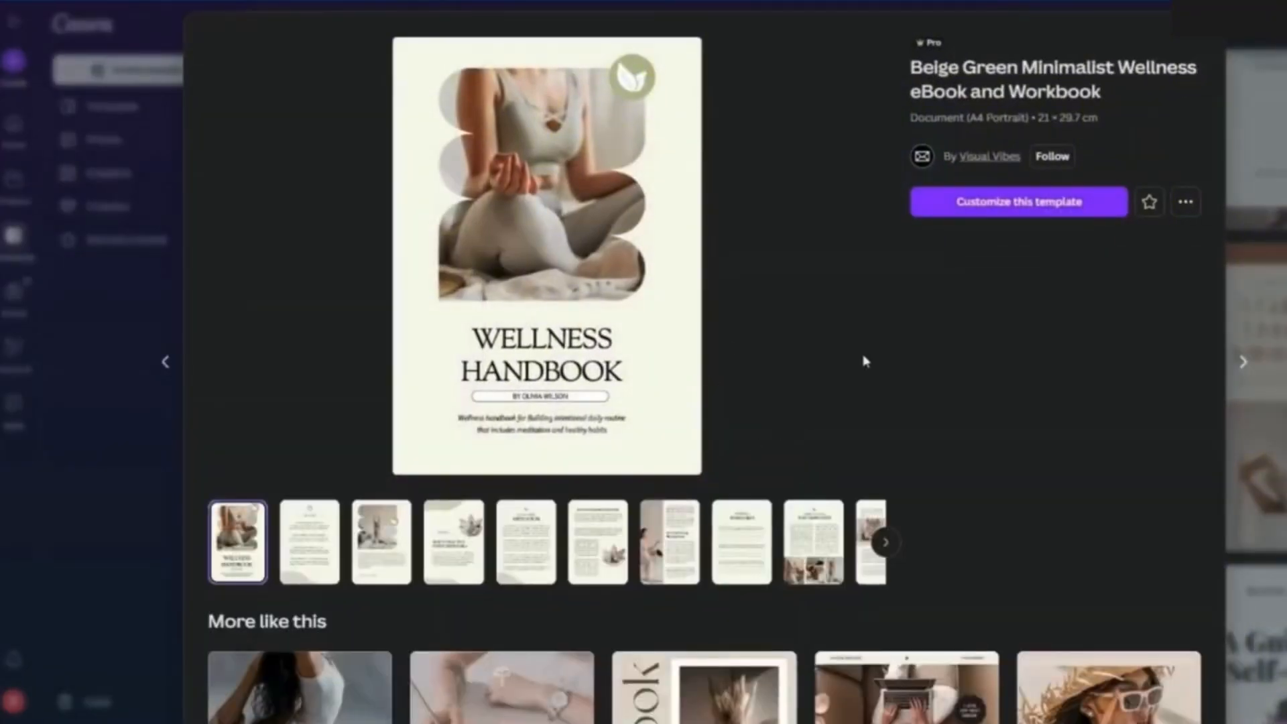
pyautogui.click(998, 204)
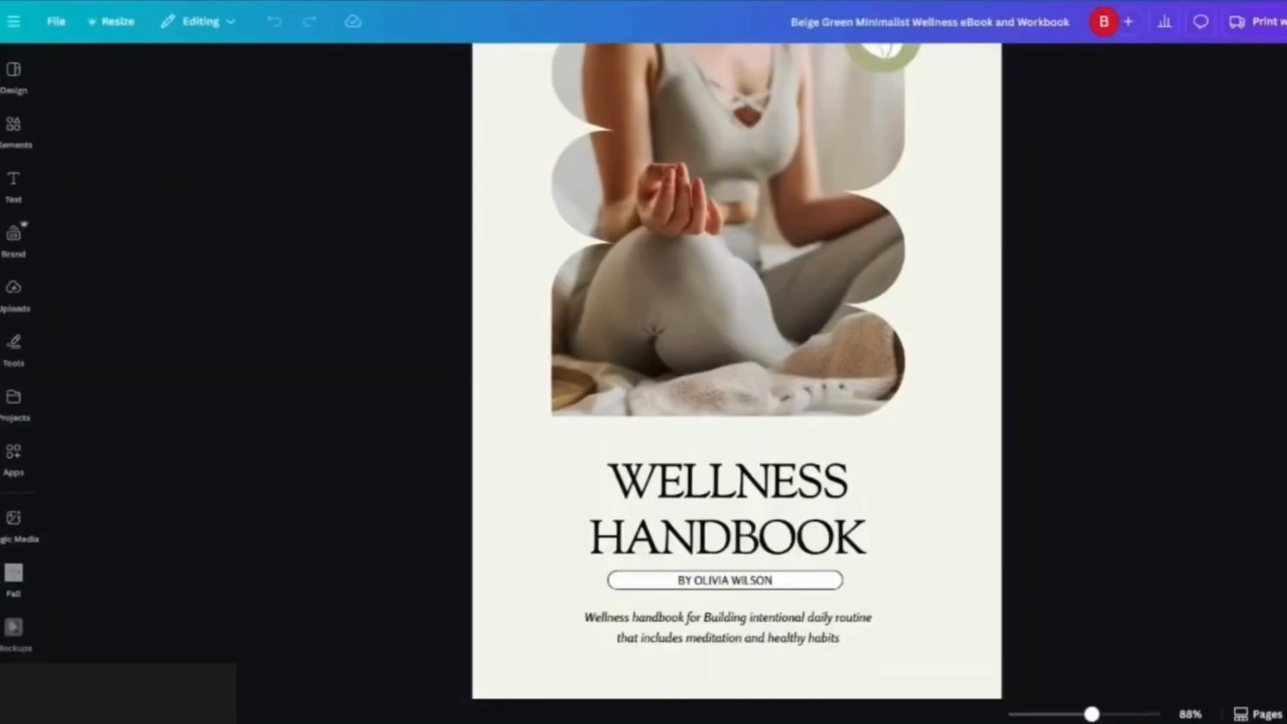
# Replace the cover title with "WORTHY AS YOU ARE: RECLAIMING YOUR INNER POWER", shrink it to about size 29.8 and widen its text box to three lines
pyautogui.doubleClick(728, 513)
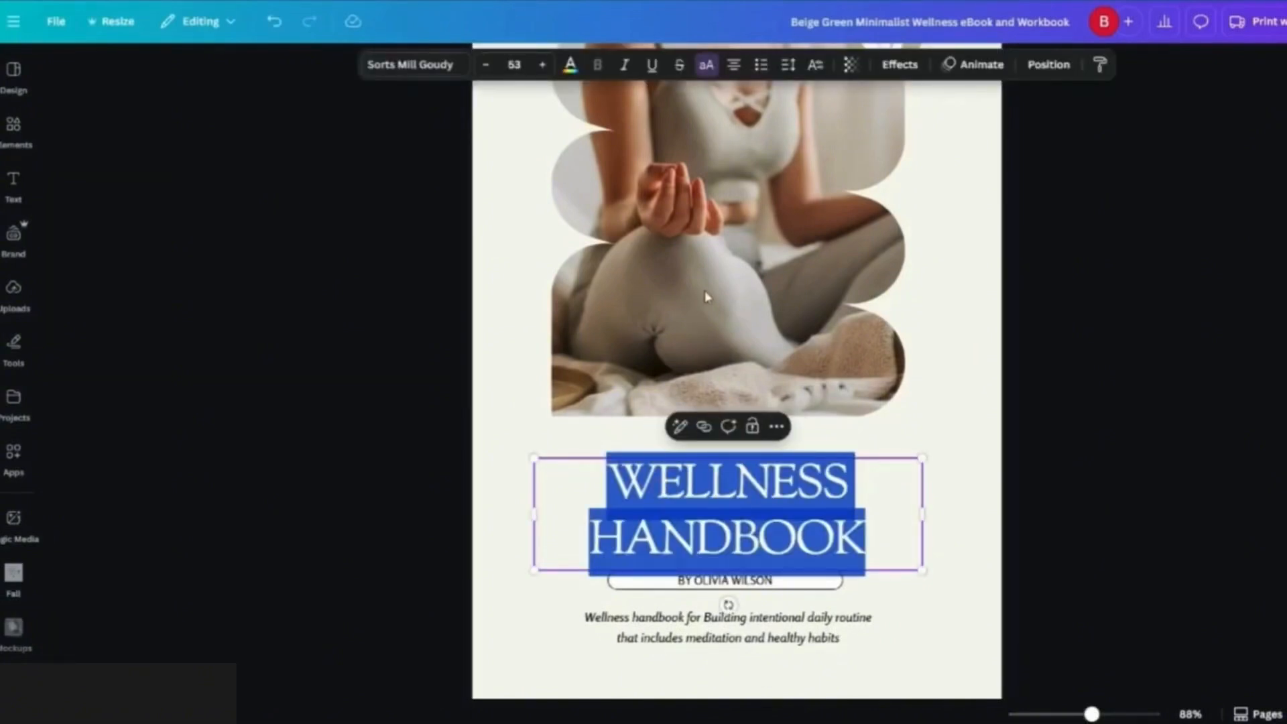
pyautogui.write('WORTHY AS YOU ARE: RECLAIMING YOUR INNER POWER')
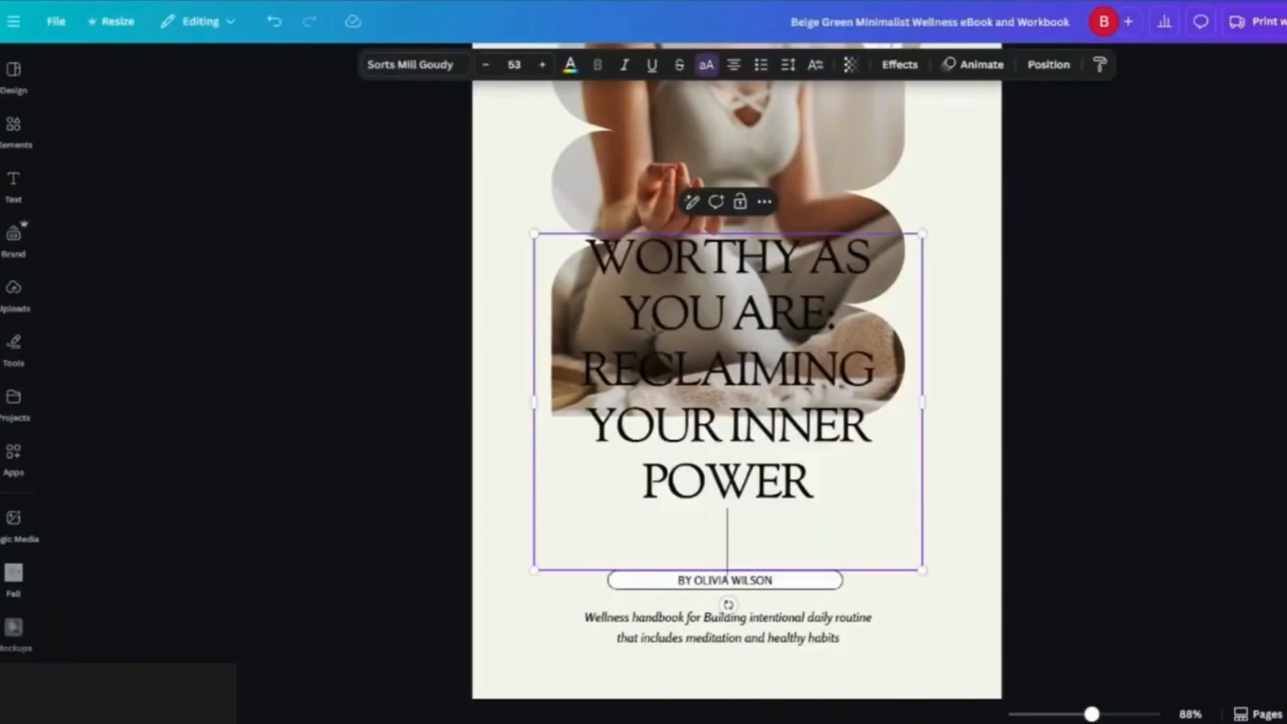
pyautogui.press('Escape')
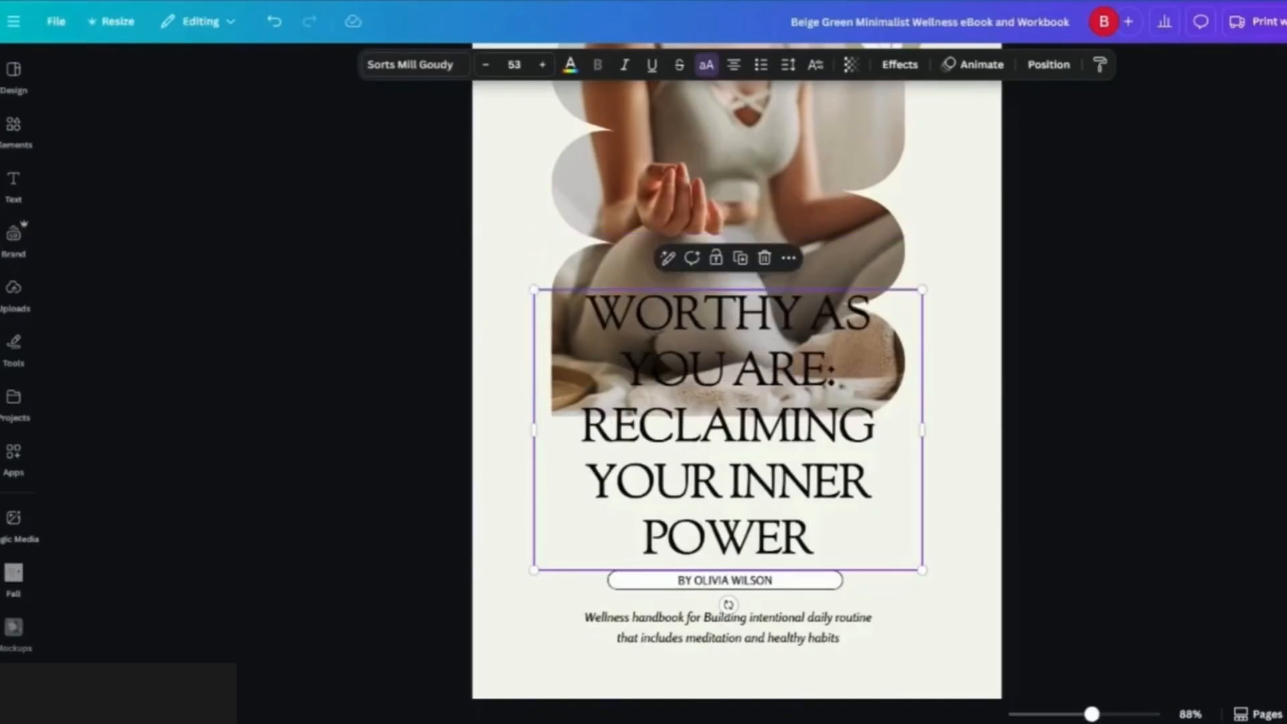
pyautogui.moveTo(535, 289); pyautogui.dragTo(680, 447)
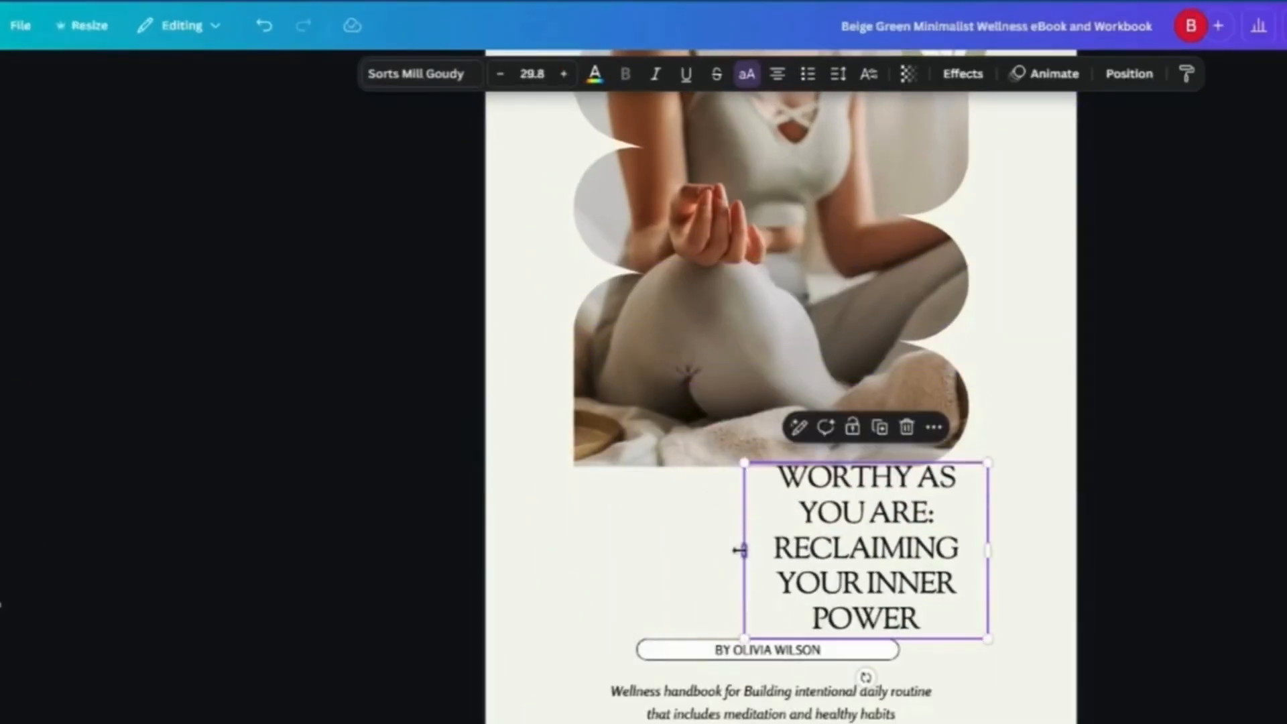
pyautogui.moveTo(742, 548); pyautogui.dragTo(636, 547)
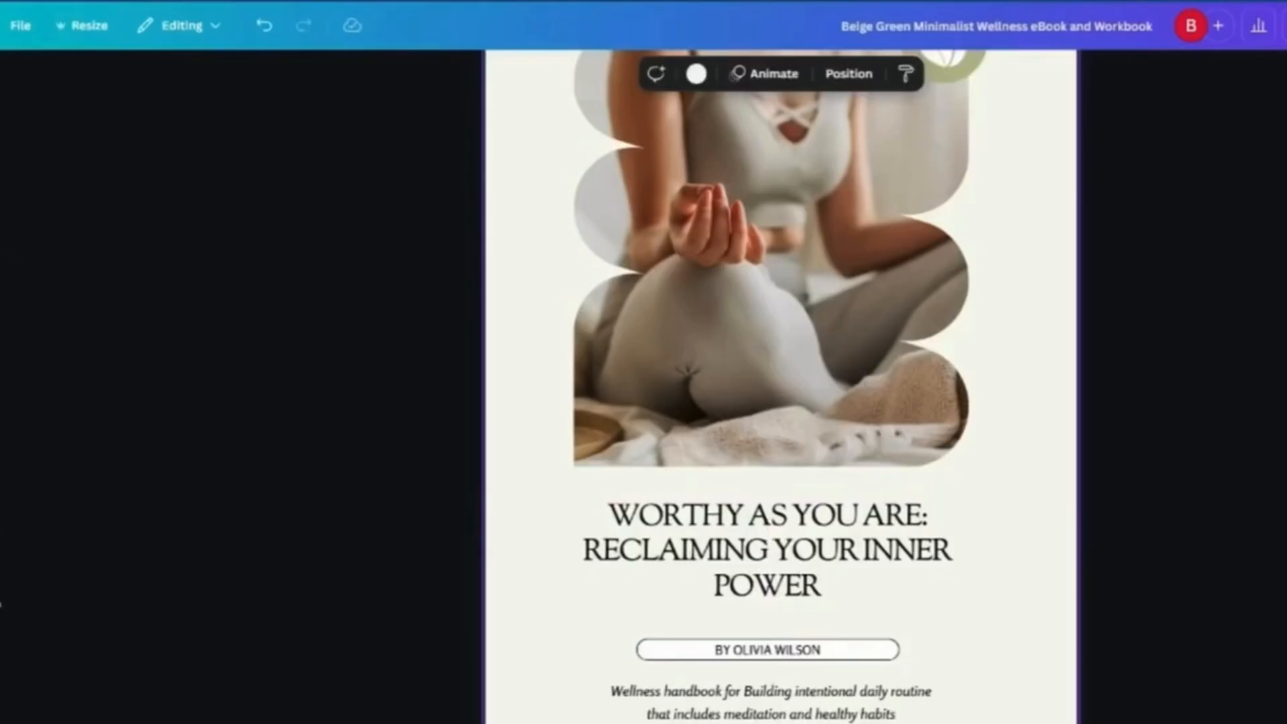
# Search the design elements for "woman in pink" and browse all the matching photos
pyautogui.scroll(-9, 780, 386)
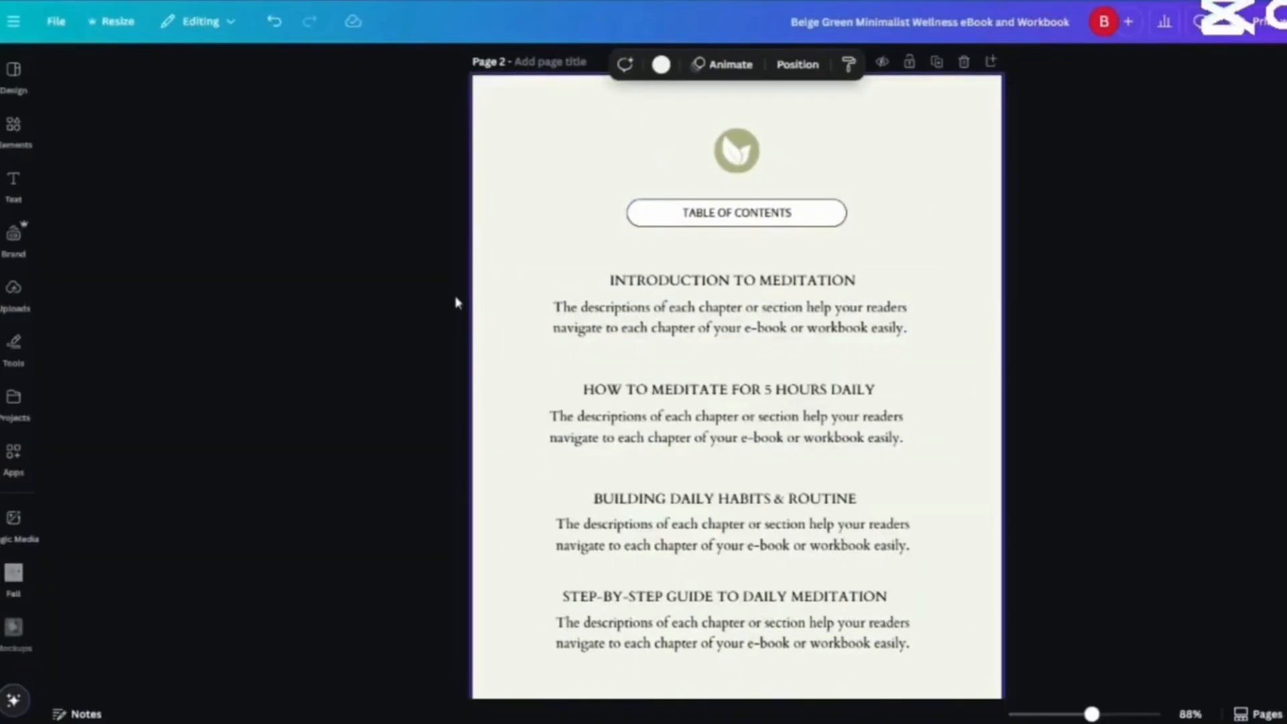
pyautogui.press('Escape')
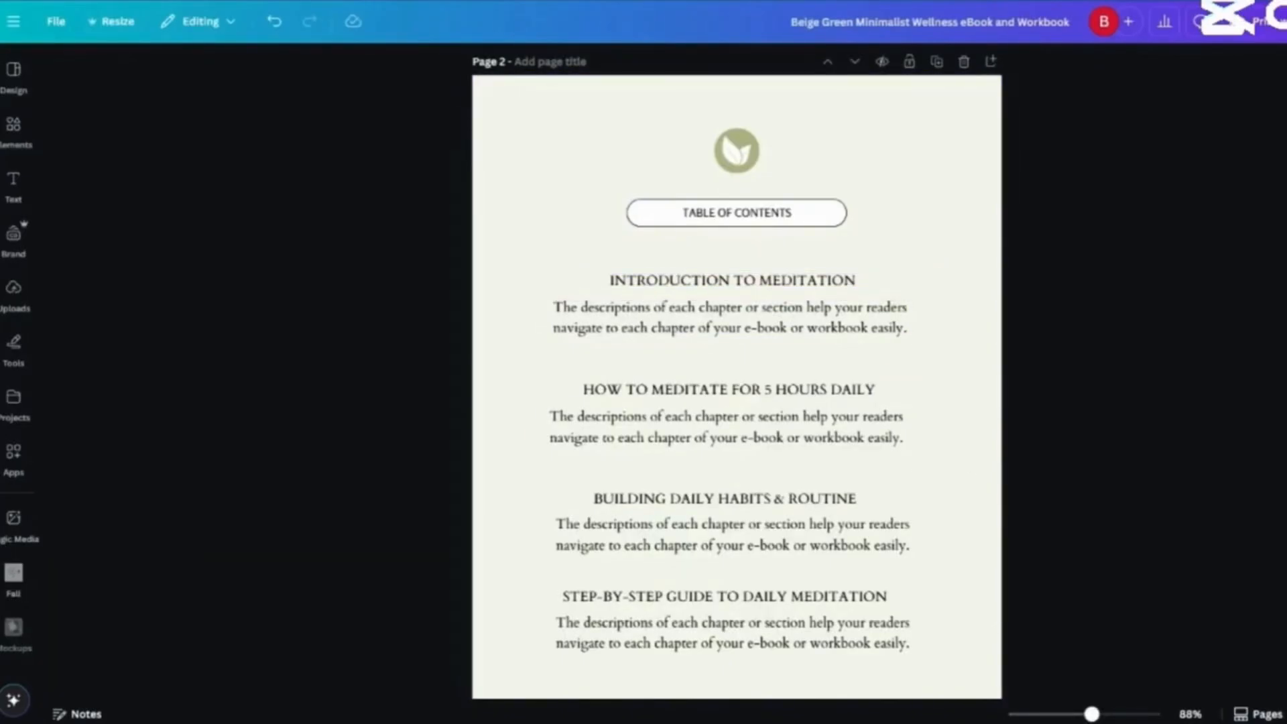
pyautogui.click(13, 126)
pyautogui.click(186, 73)
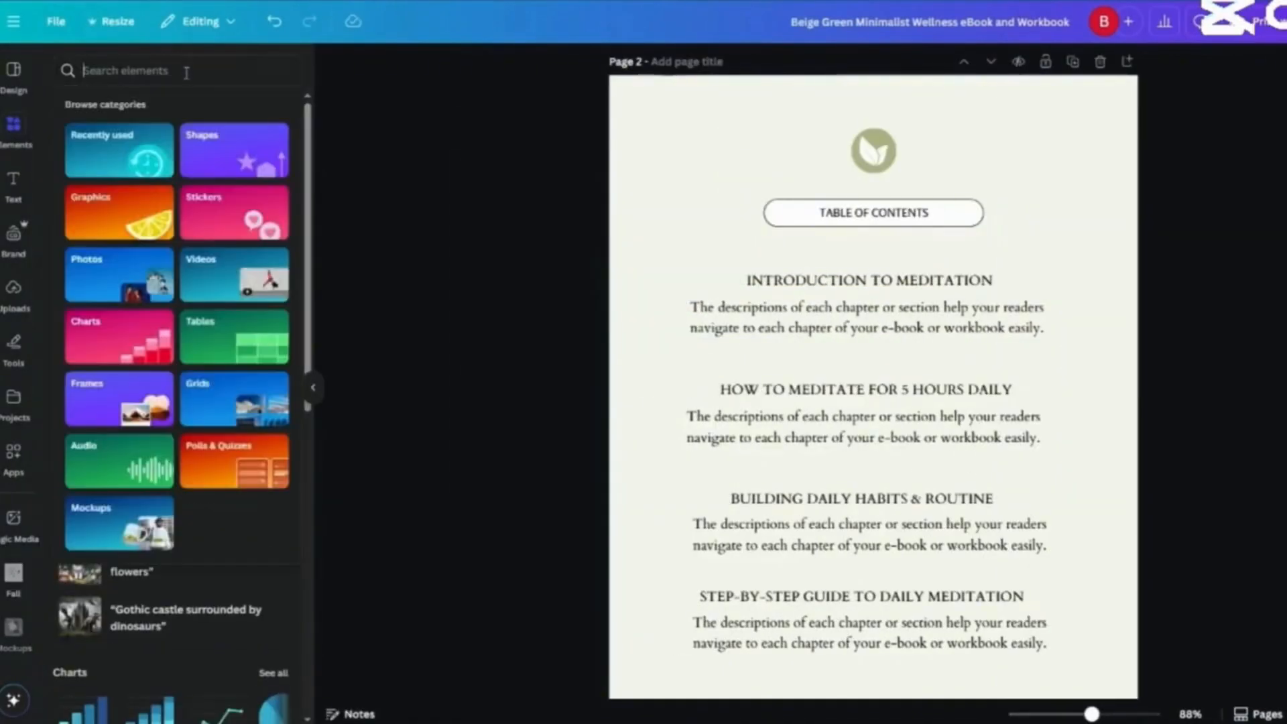
pyautogui.press('Escape')
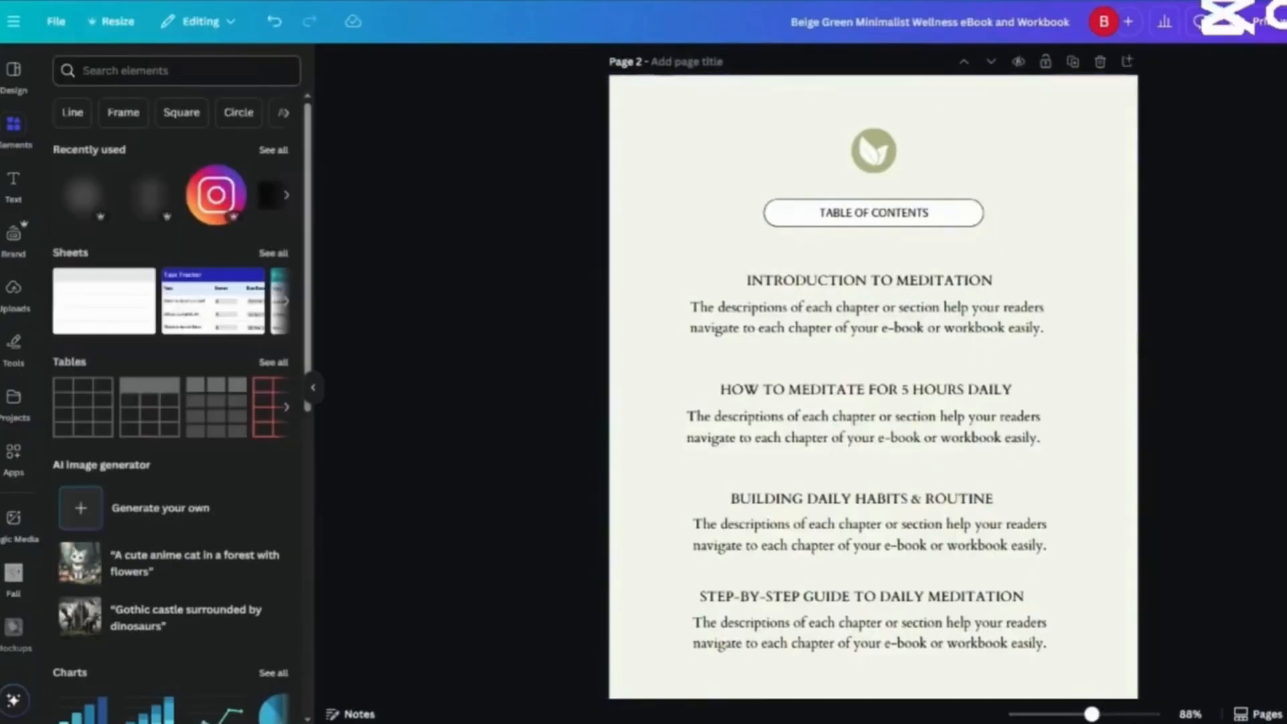
pyautogui.click(255, 59)
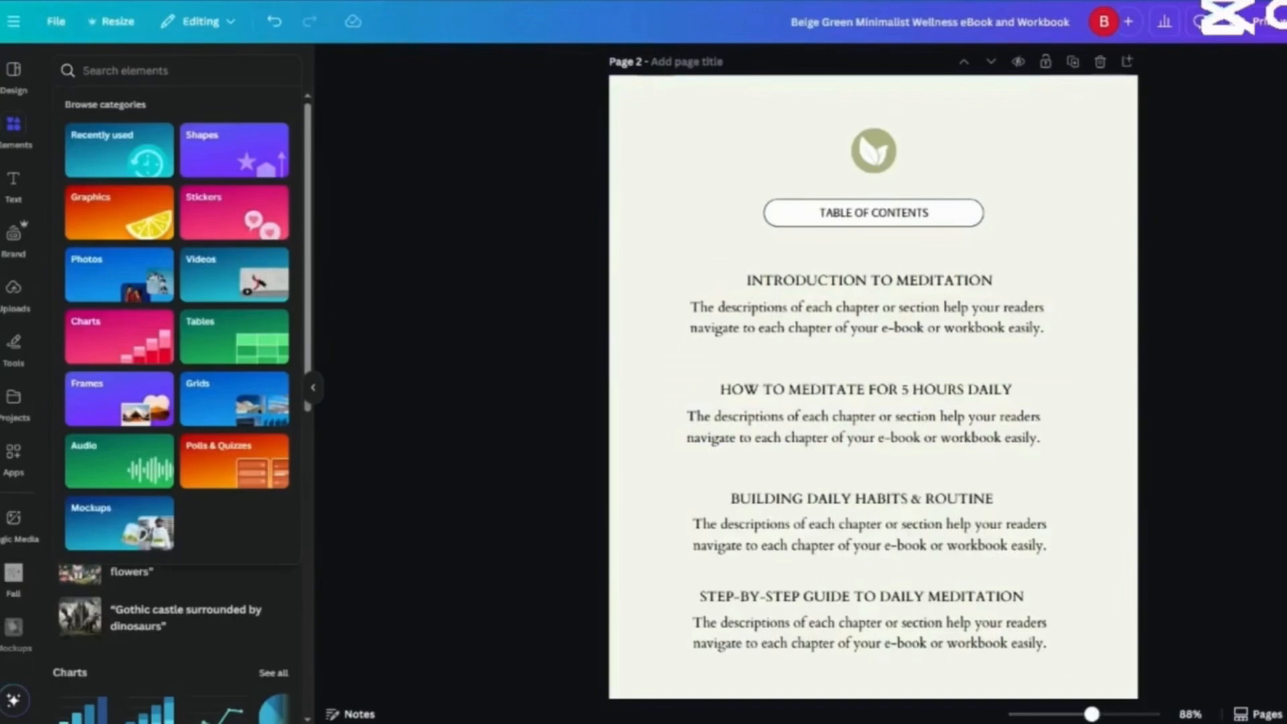
pyautogui.click(108, 70)
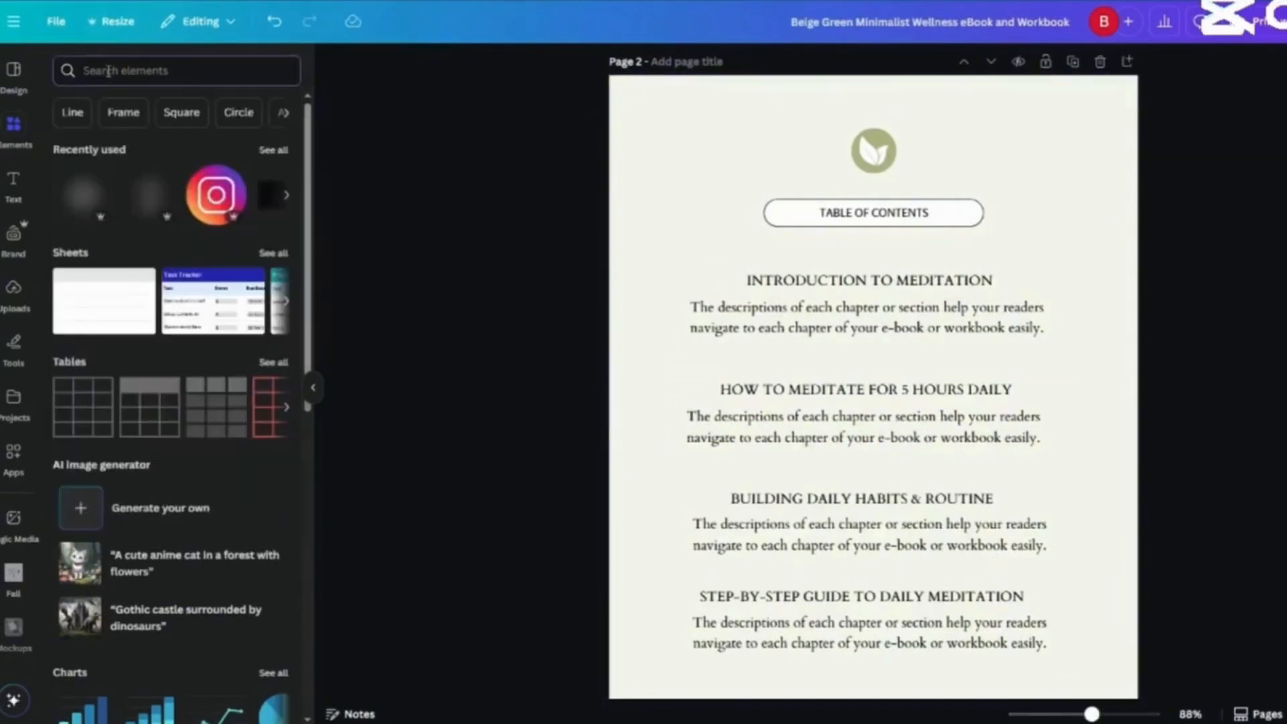
pyautogui.write('woman in pink')
pyautogui.press('Return')
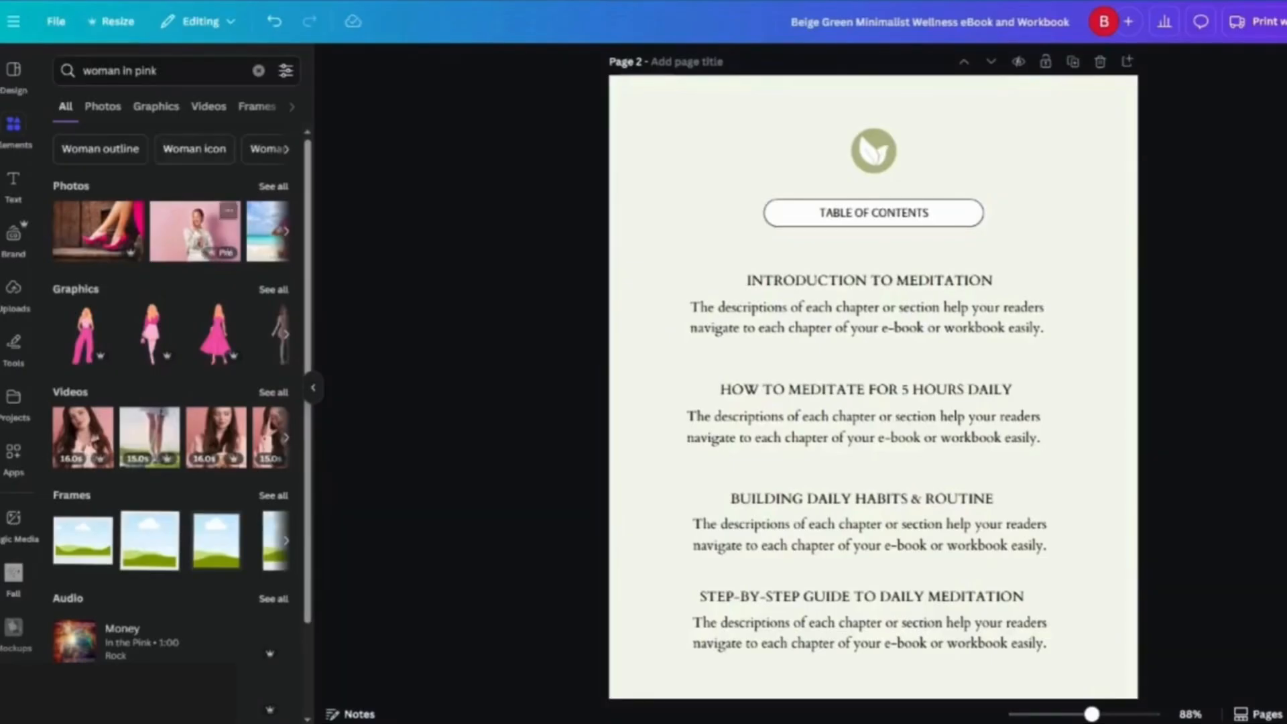
pyautogui.click(274, 187)
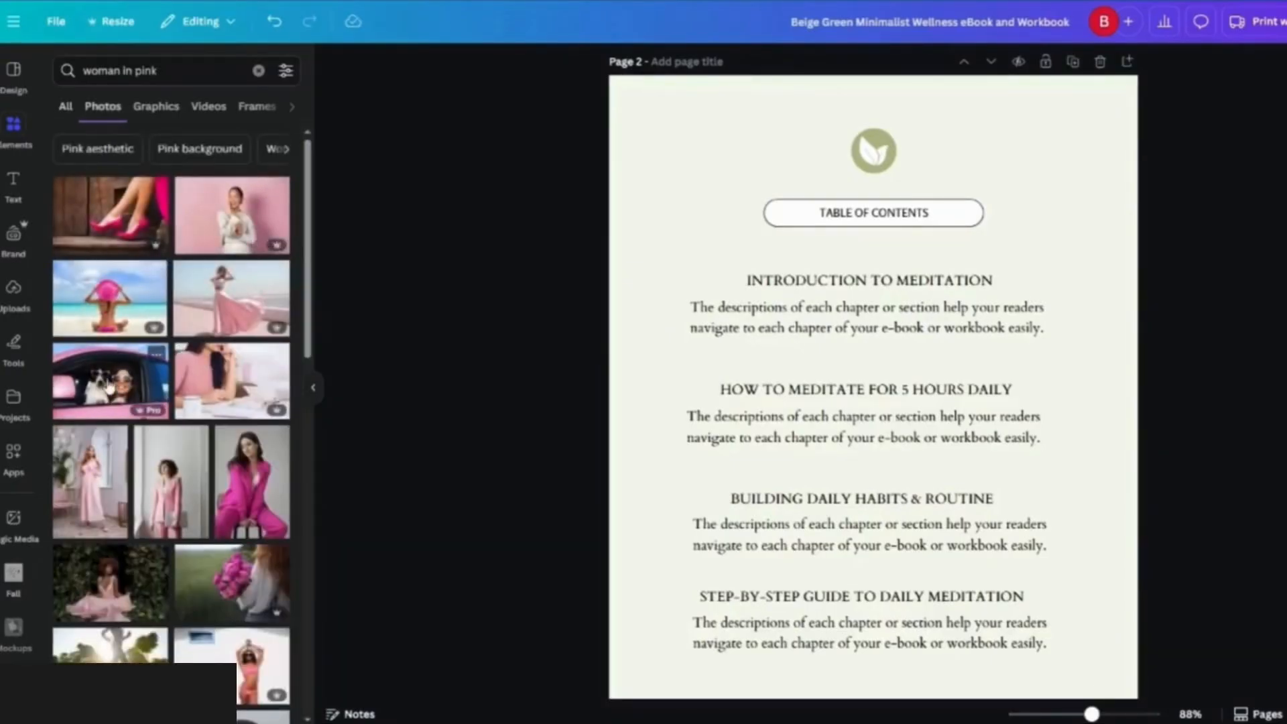
pyautogui.scroll(-6, 176, 369)
pyautogui.scroll(-3, 171, 382)
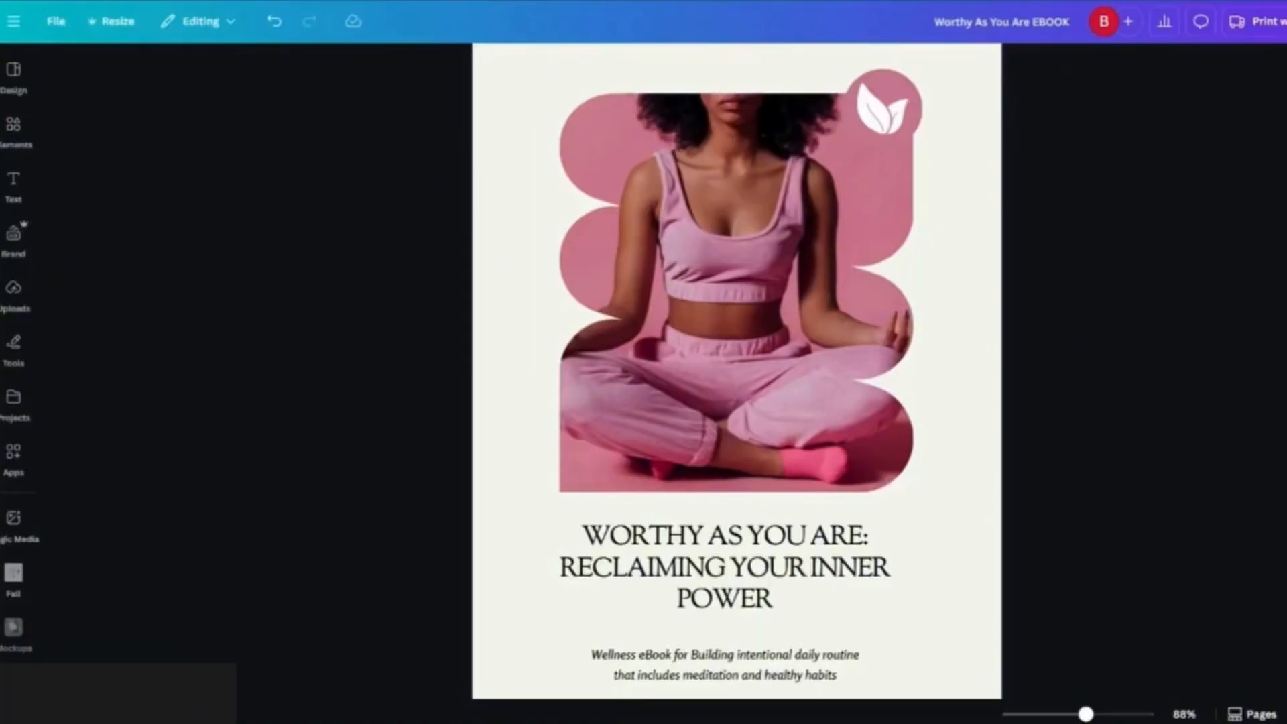
# Download pages 1-11 of the Worthy As You Are eBook as a PDF Standard file
pyautogui.click(57, 21)
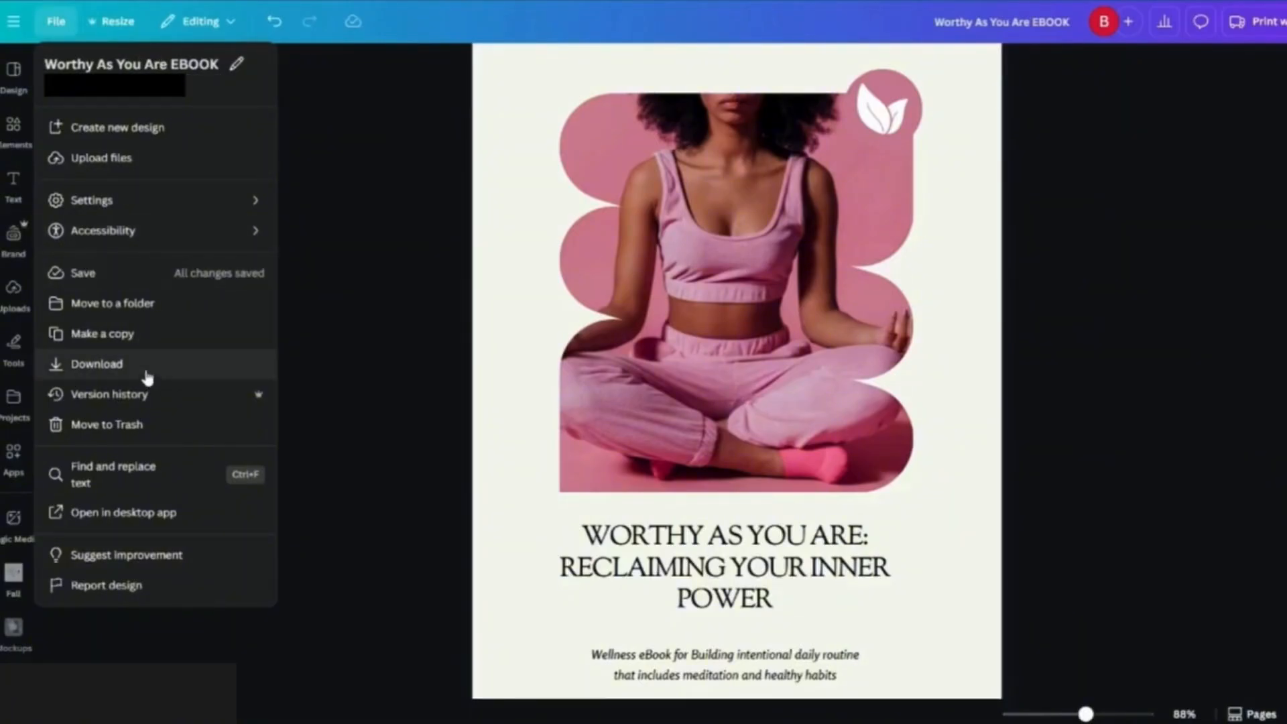
pyautogui.click(97, 364)
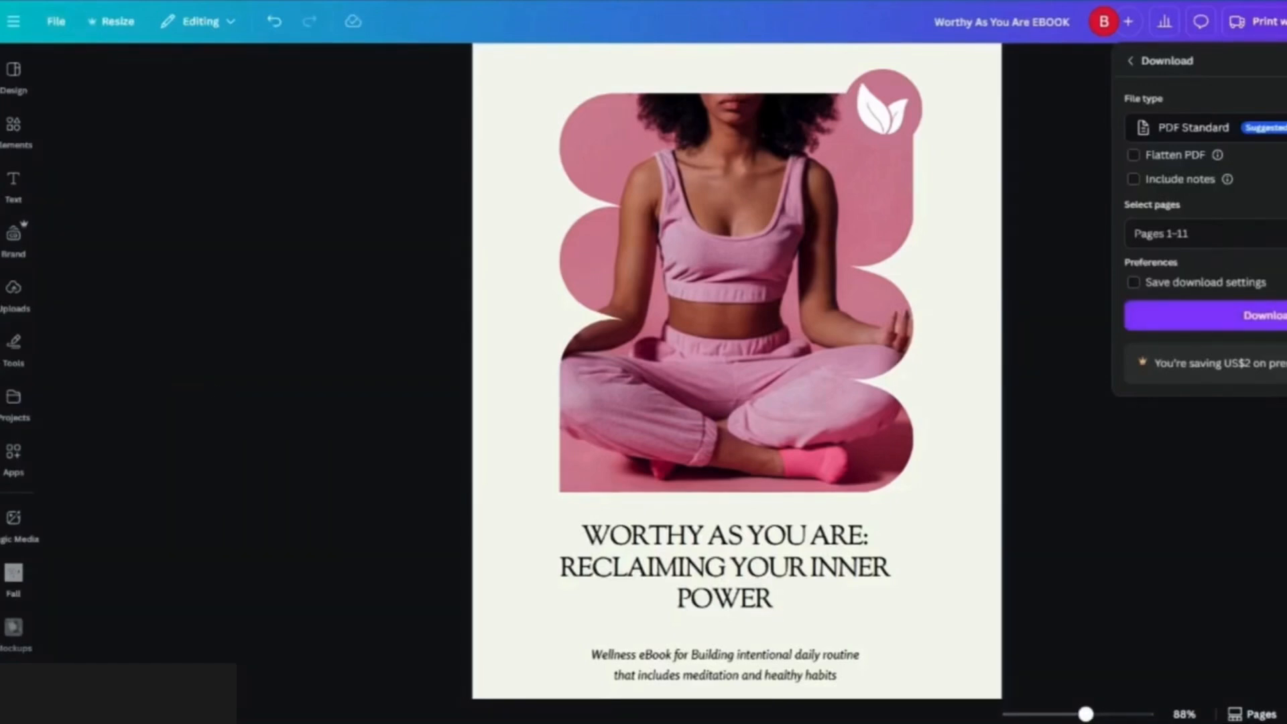
pyautogui.click(1219, 315)
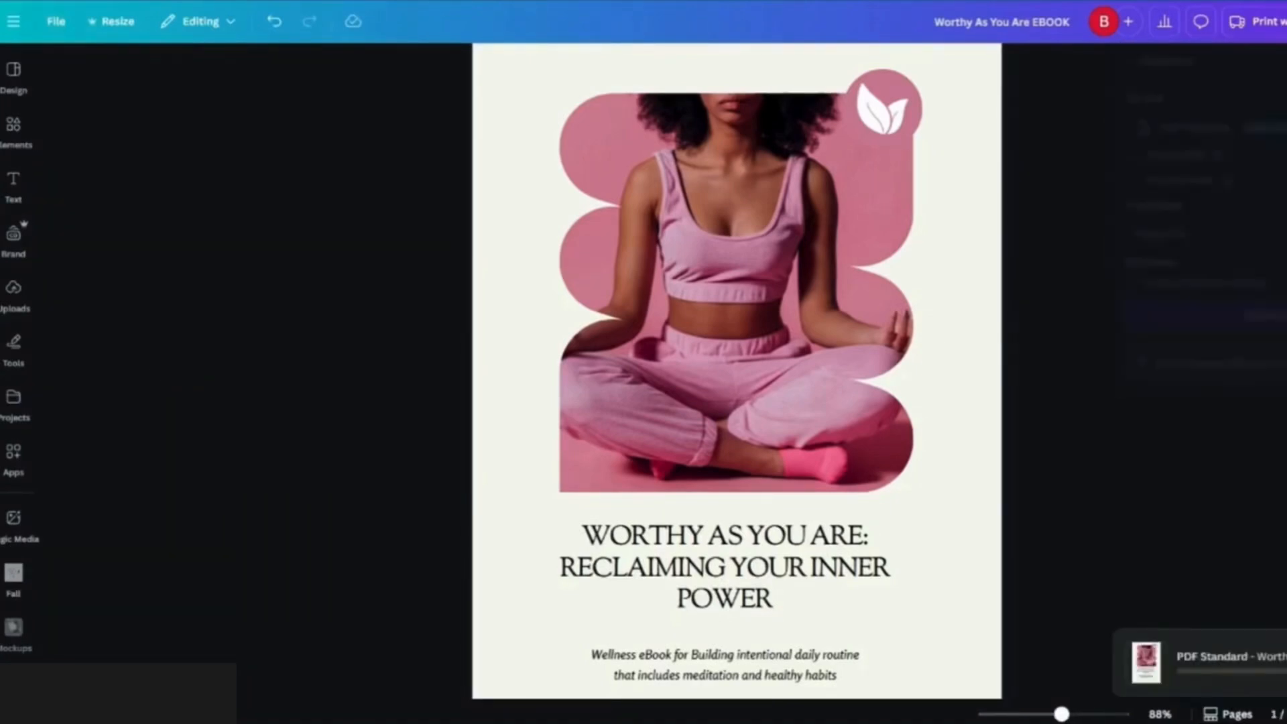